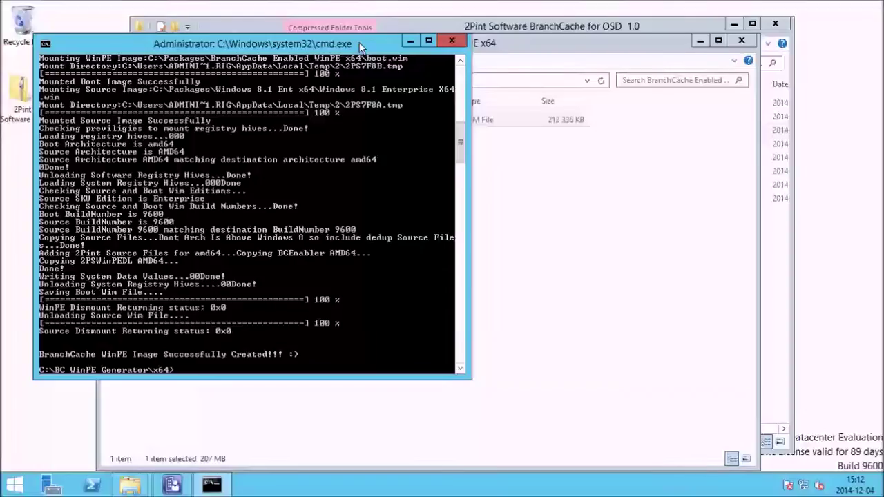
# Check the generated boot.wim file in the BranchCache Enabled WinPE x64 folder
pyautogui.click(410, 40)
pyautogui.click(327, 188)
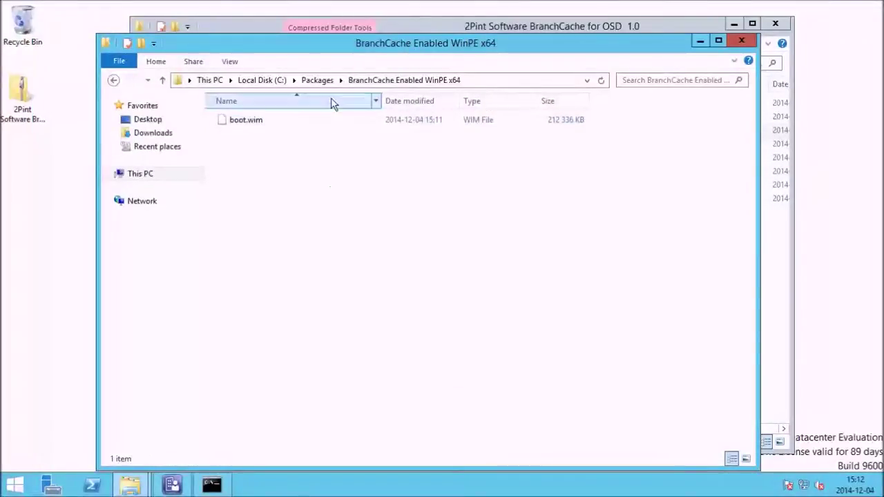
pyautogui.click(433, 122)
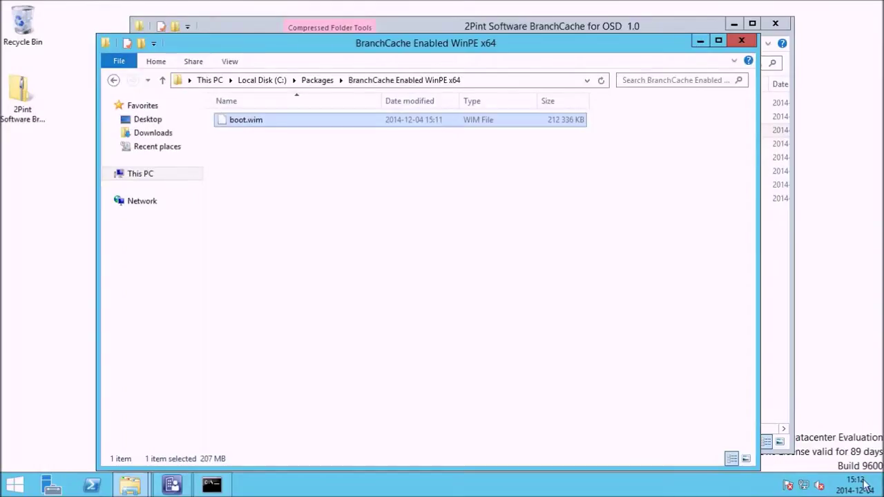
pyautogui.click(417, 354)
# Switch to Configuration Manager and start adding a boot image under Boot Images in the Software Library
pyautogui.click(174, 485)
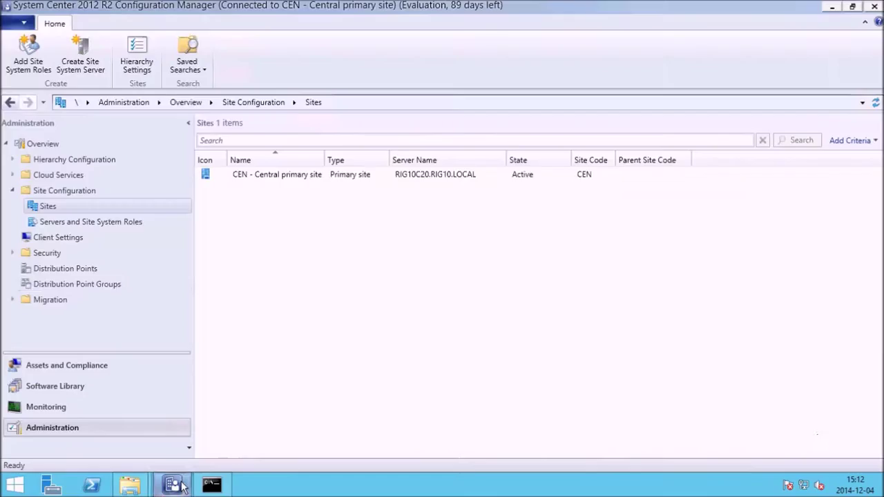
pyautogui.click(61, 387)
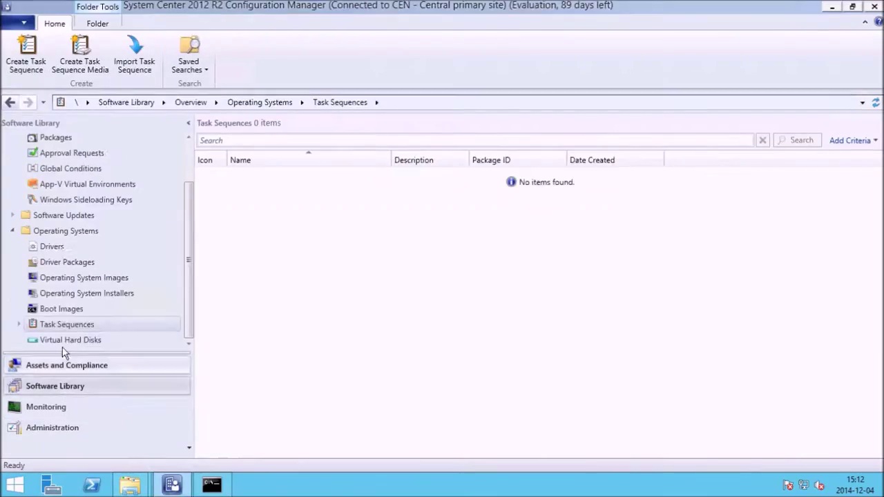
pyautogui.click(62, 309)
pyautogui.rightClick(66, 310)
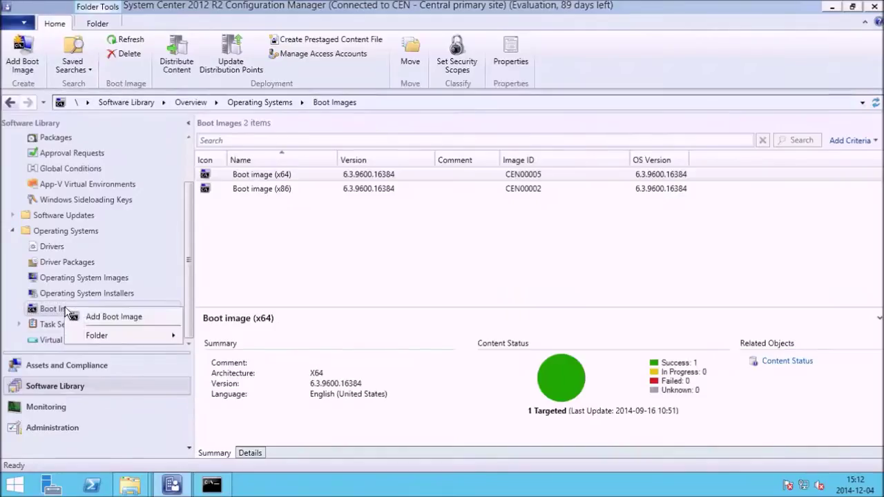
pyautogui.click(110, 317)
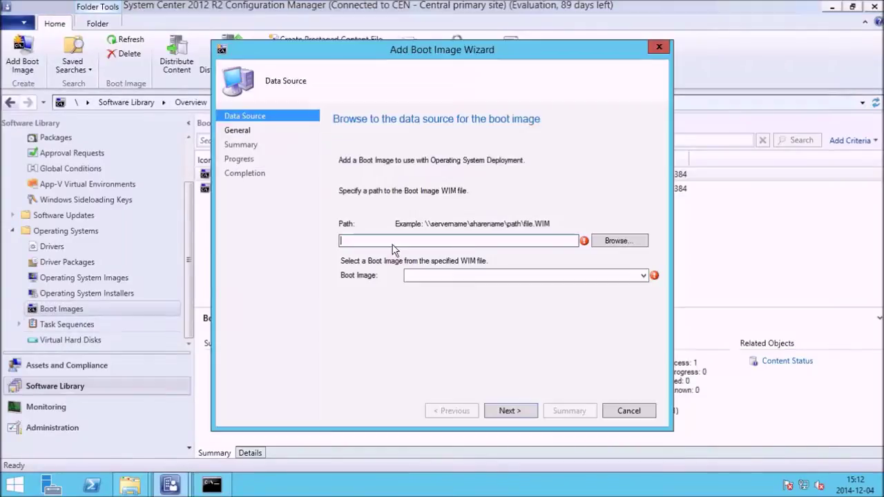
# Set the data source path to \\RIG10C20\Packages\BranchCache Enabled WinPE x64\boot.wim and choose the image 1 - Microsoft Windows PE (x64)
pyautogui.write('\\\\')
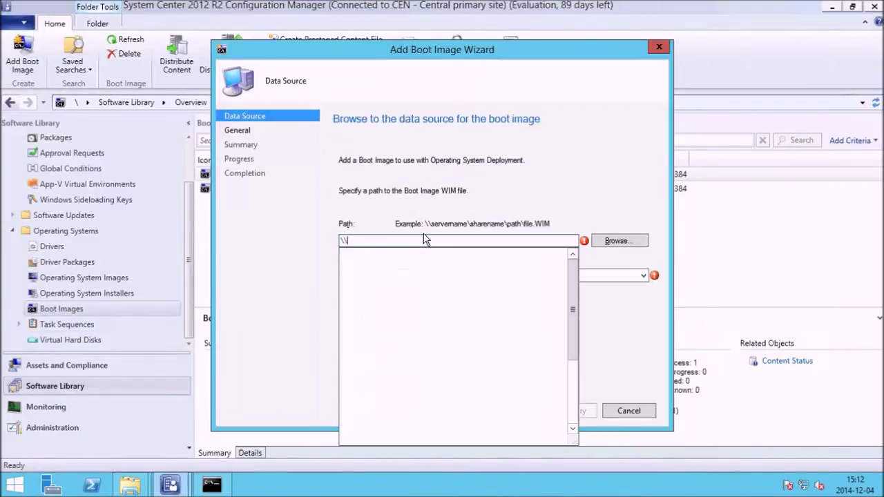
pyautogui.write('rig10')
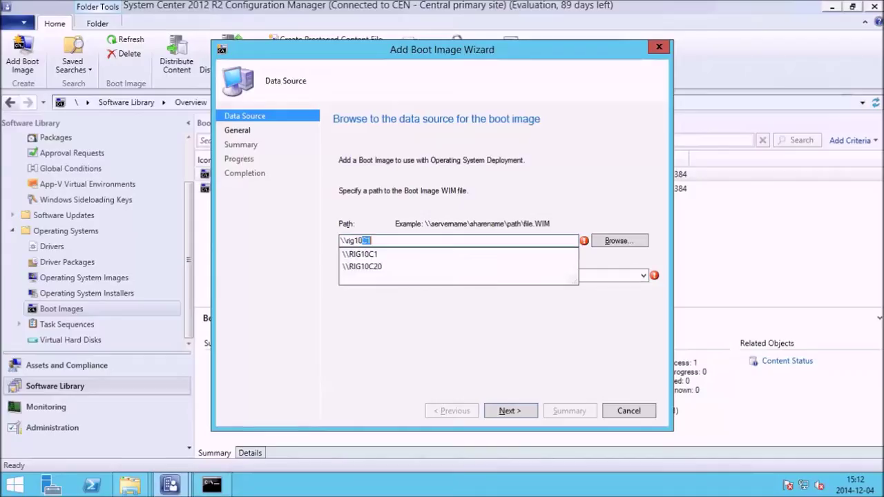
pyautogui.press('Down')
pyautogui.press('Down')
pyautogui.write('\\RIG10C20')
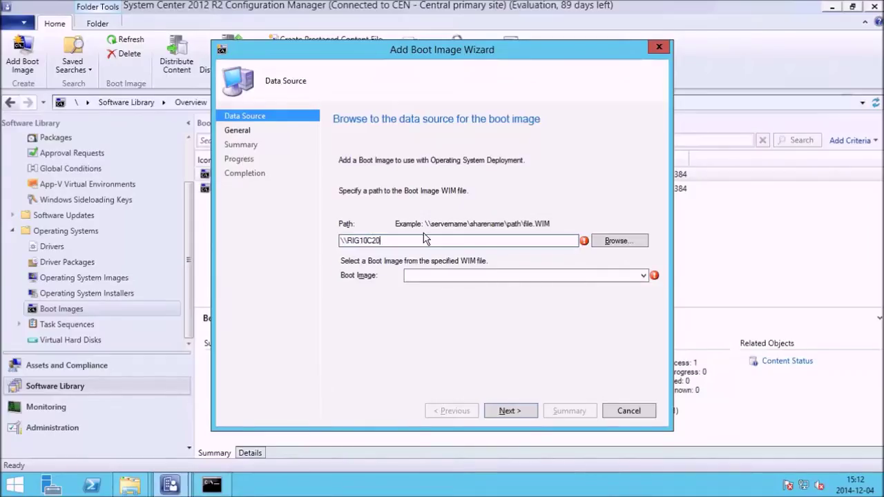
pyautogui.write('\\Packages\\')
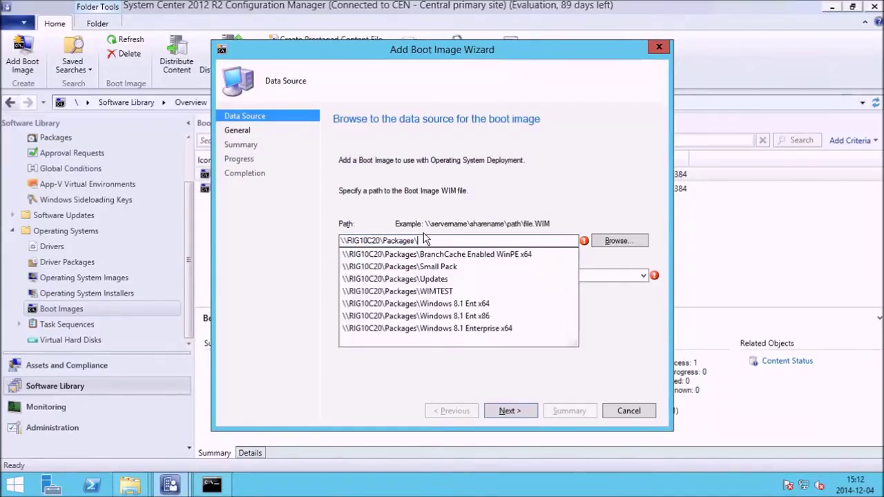
pyautogui.press('Down')
pyautogui.write('\\')
pyautogui.press('Down')
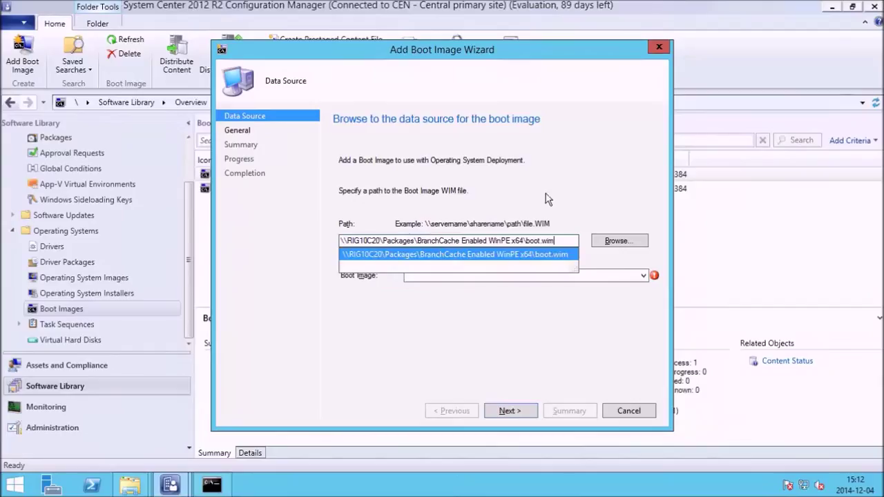
pyautogui.press('Return')
pyautogui.click(641, 275)
pyautogui.click(611, 290)
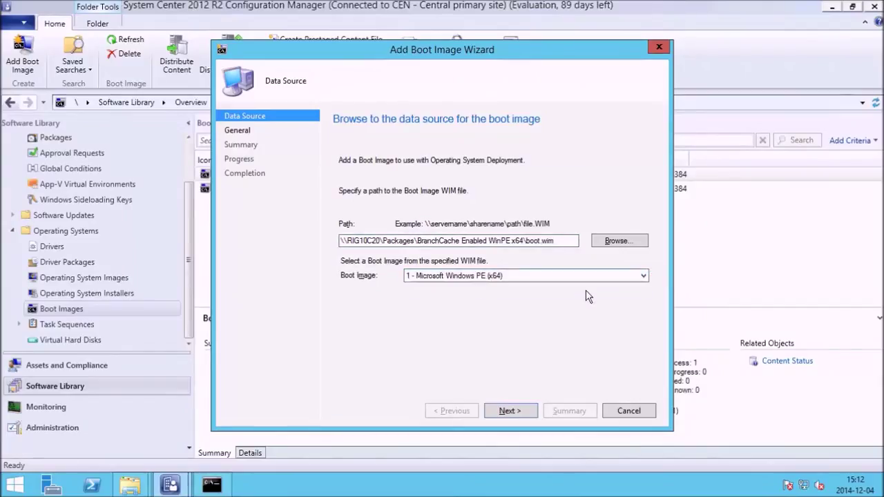
pyautogui.click(519, 414)
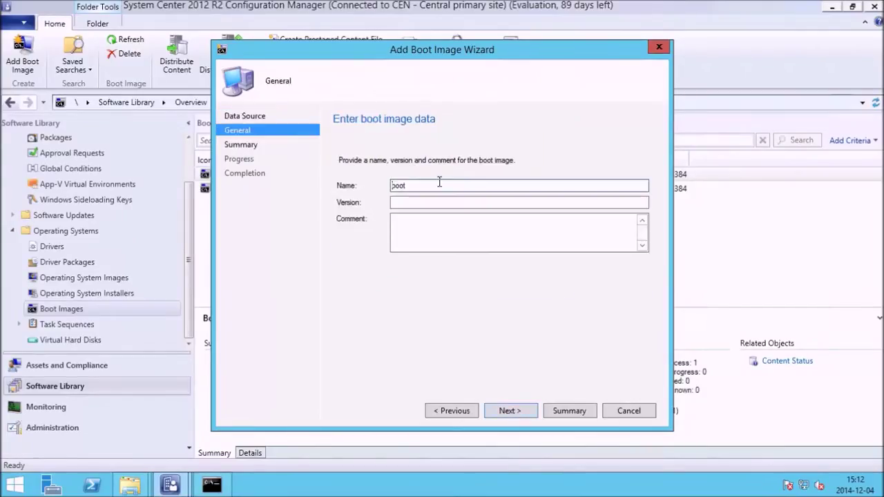
# Name the boot image BranchCache Enabled X64 Boot Image and run the import
pyautogui.write('BranchCache Enabled')
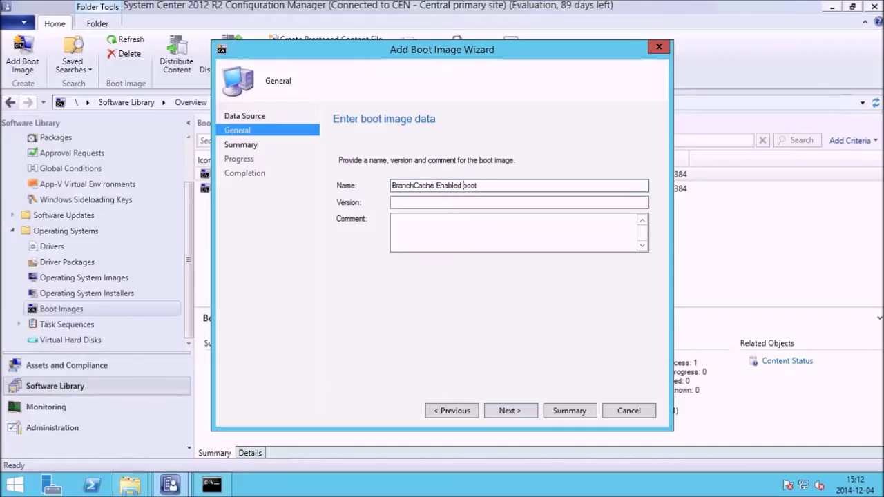
pyautogui.write(' X64')
pyautogui.press('End')
pyautogui.write('Image')
pyautogui.click(510, 411)
pyautogui.click(509, 410)
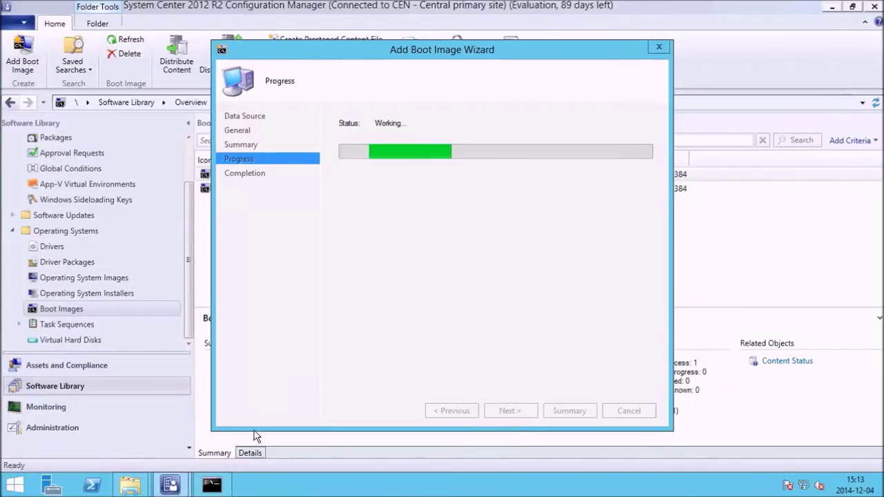
# Examine the files in the BranchCache Enabled WinPE x64 folder while the boot image is being imported
pyautogui.moveTo(130, 485)
pyautogui.click(216, 439)
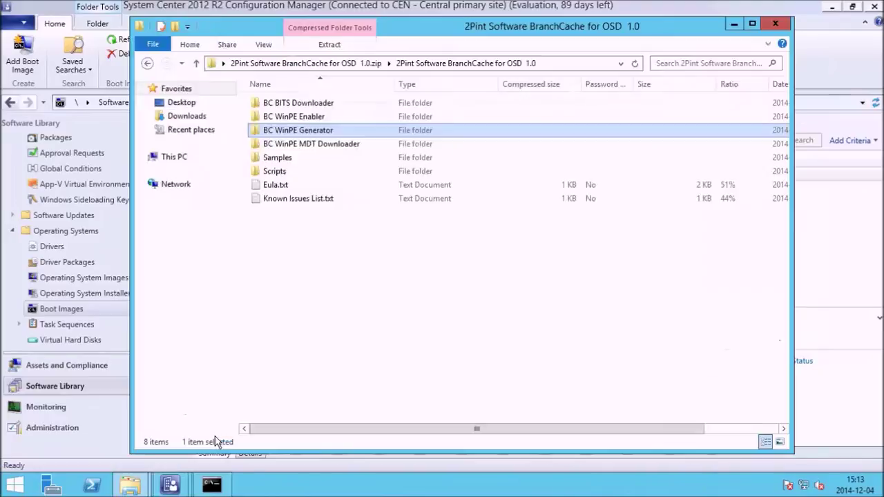
pyautogui.click(119, 432)
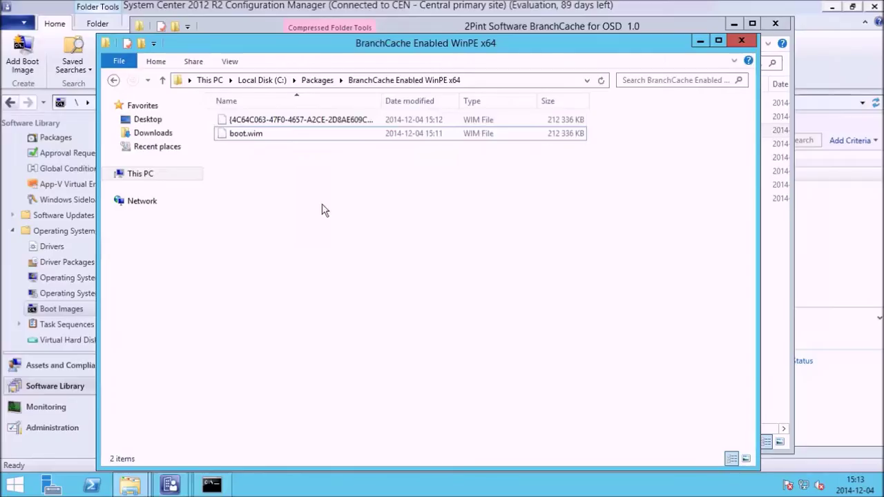
pyautogui.click(701, 41)
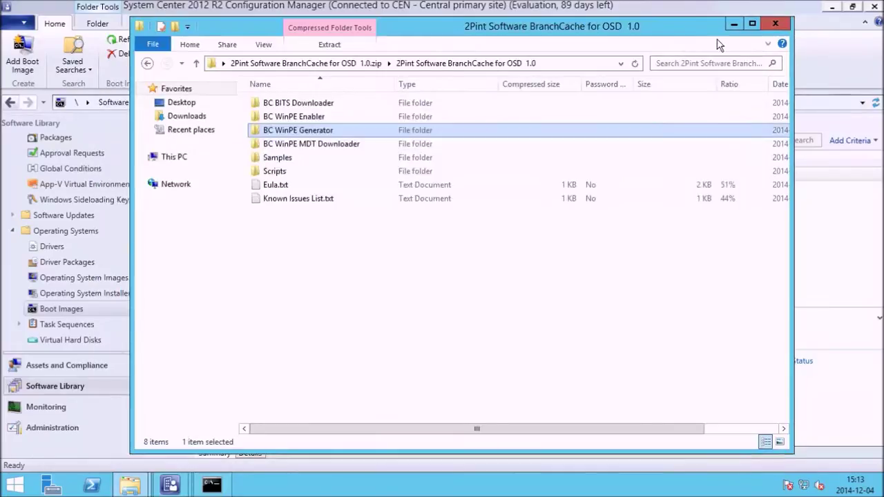
pyautogui.click(734, 24)
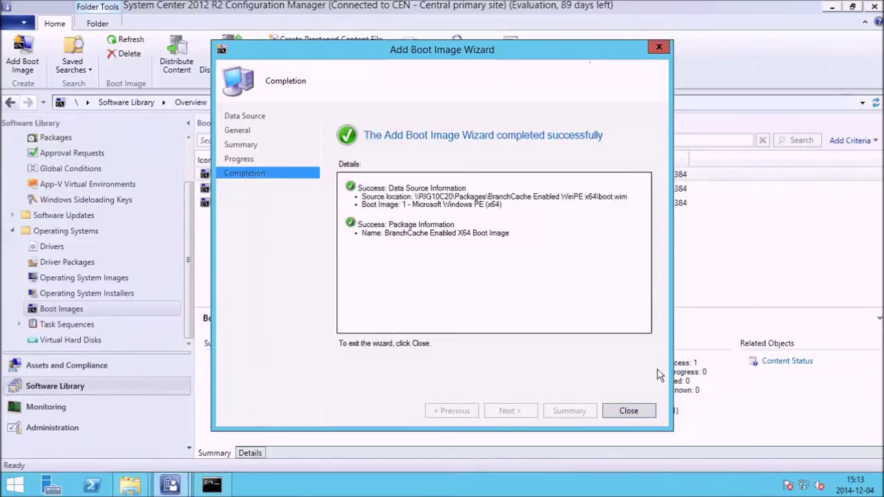
# Close the completed boot image wizard and create a folder named BranchCache Enabled WinPE x86 in C:\Packages
pyautogui.click(627, 410)
pyautogui.moveTo(131, 489)
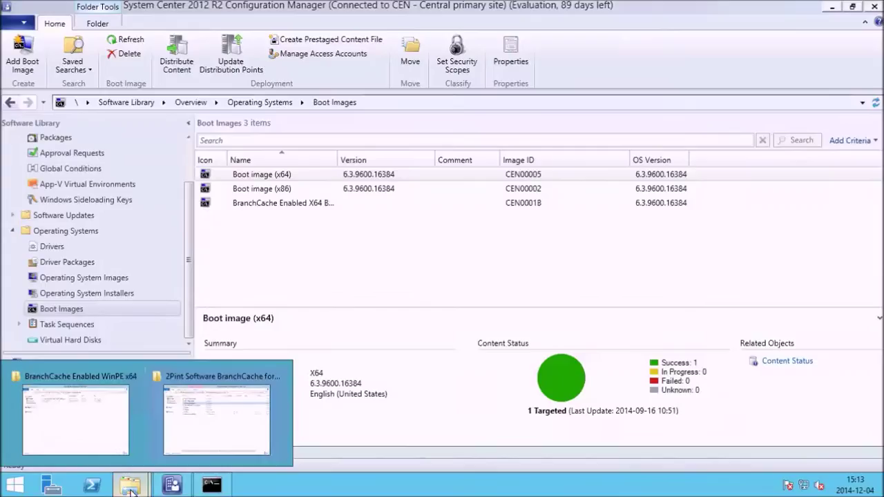
pyautogui.click(118, 433)
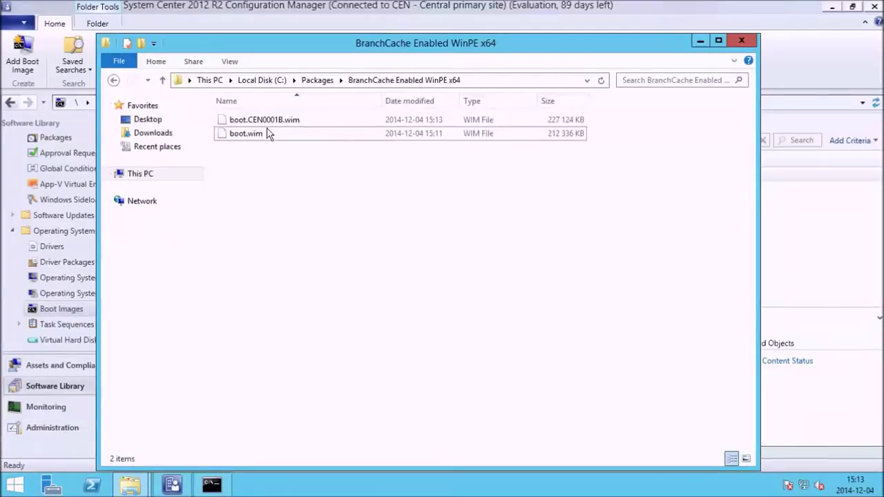
pyautogui.click(326, 82)
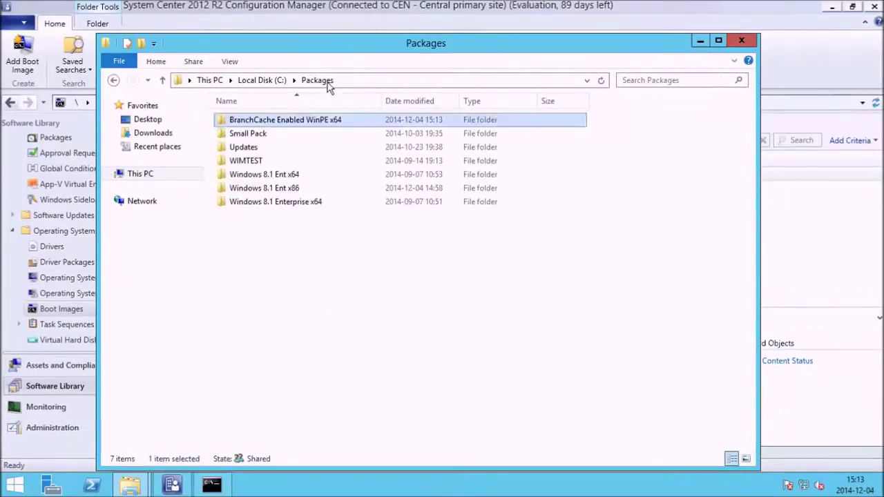
pyautogui.rightClick(262, 237)
pyautogui.moveTo(326, 385)
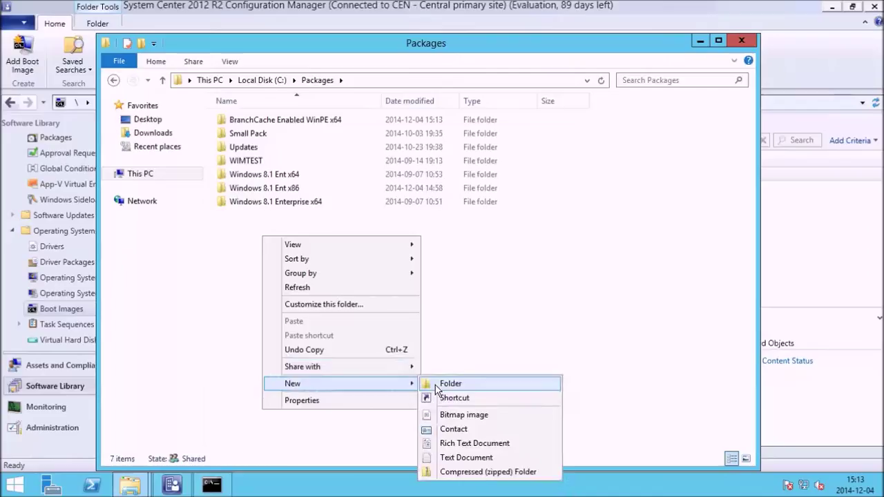
pyautogui.click(436, 387)
pyautogui.write('BranchCach')
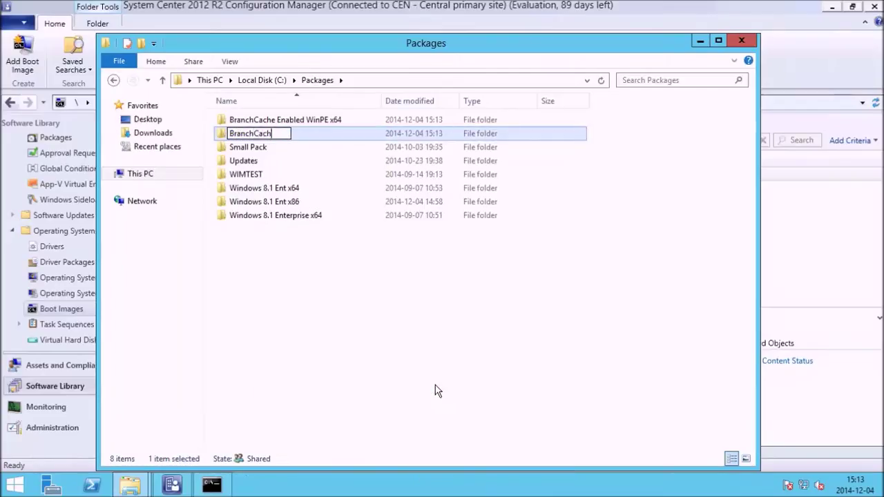
pyautogui.write('e Enabled WinPE x86')
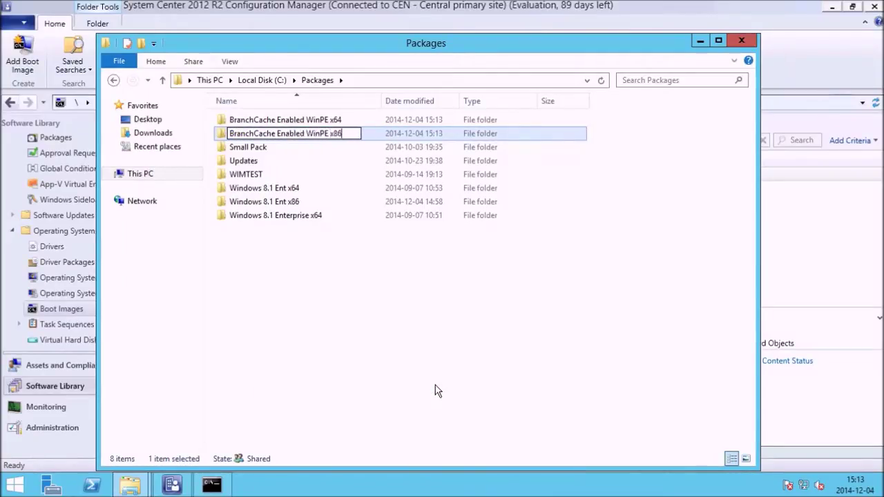
pyautogui.press('Return')
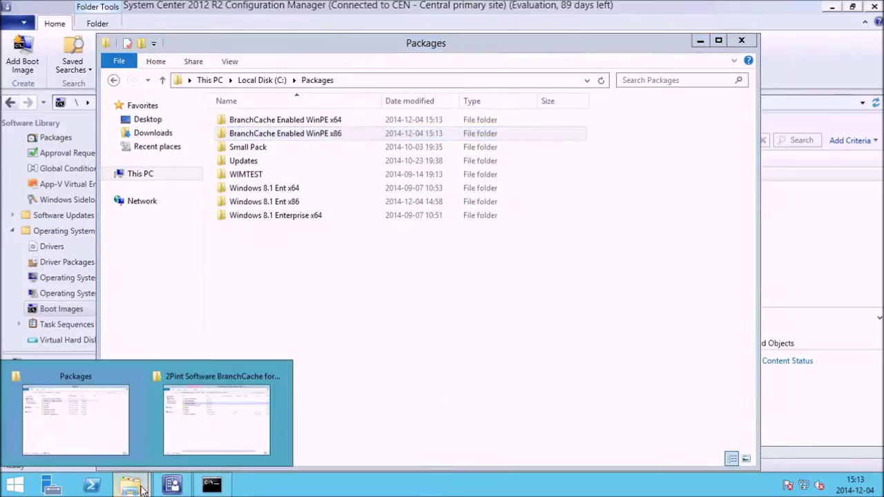
# Copy the original boot.wim file from C:\configmgr\OSD\boot\i386
pyautogui.click(262, 80)
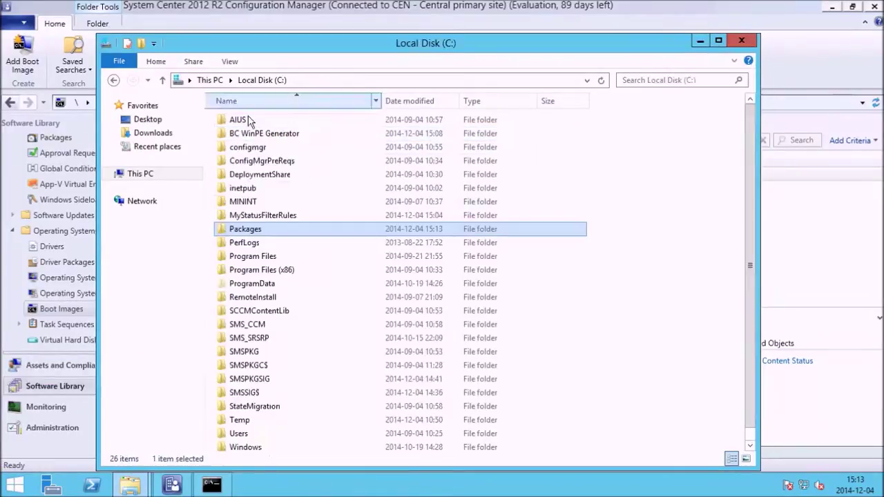
pyautogui.doubleClick(250, 147)
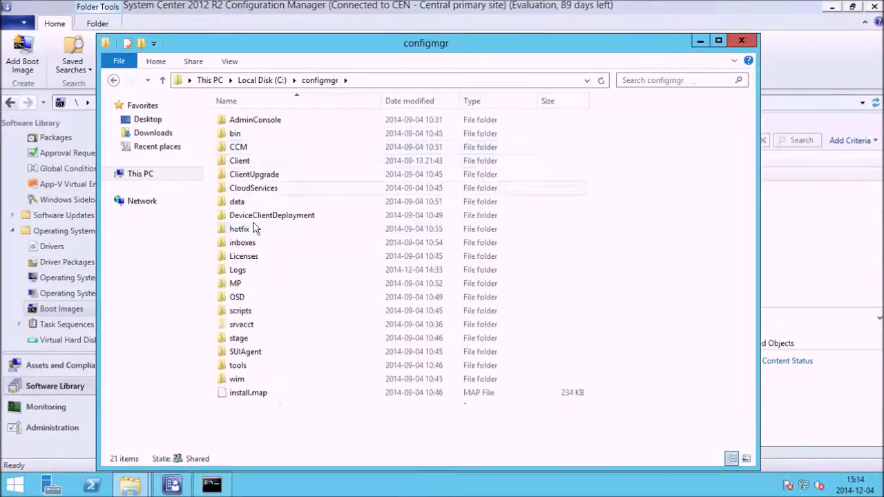
pyautogui.doubleClick(249, 302)
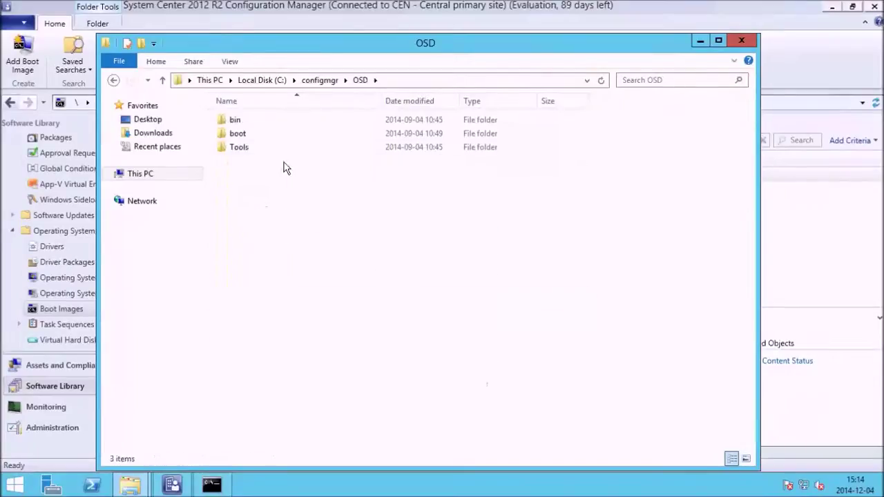
pyautogui.doubleClick(256, 135)
pyautogui.doubleClick(254, 125)
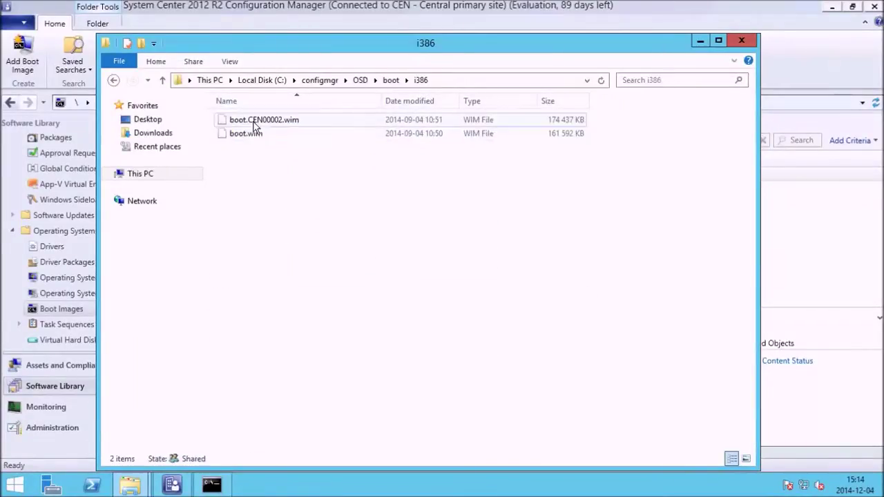
pyautogui.click(257, 134)
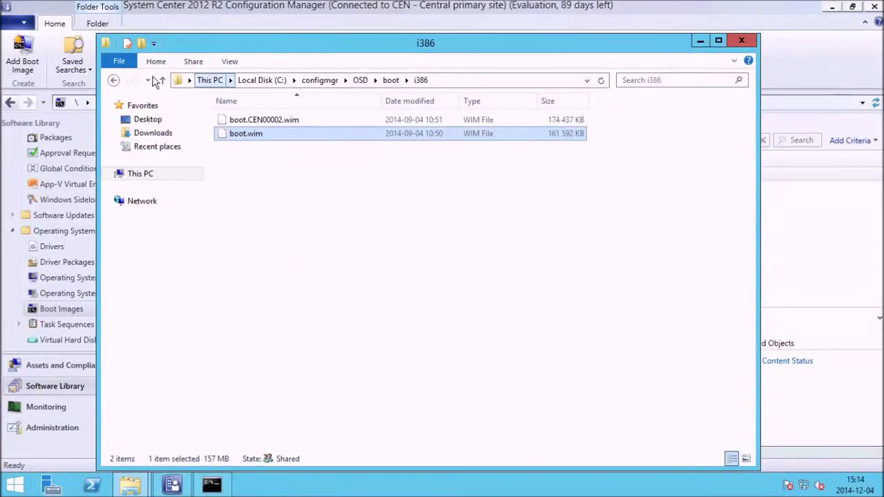
# Paste the copied boot.wim into C:\Packages\BranchCache Enabled WinPE x86
pyautogui.click(114, 81)
pyautogui.click(114, 80)
pyautogui.click(115, 80)
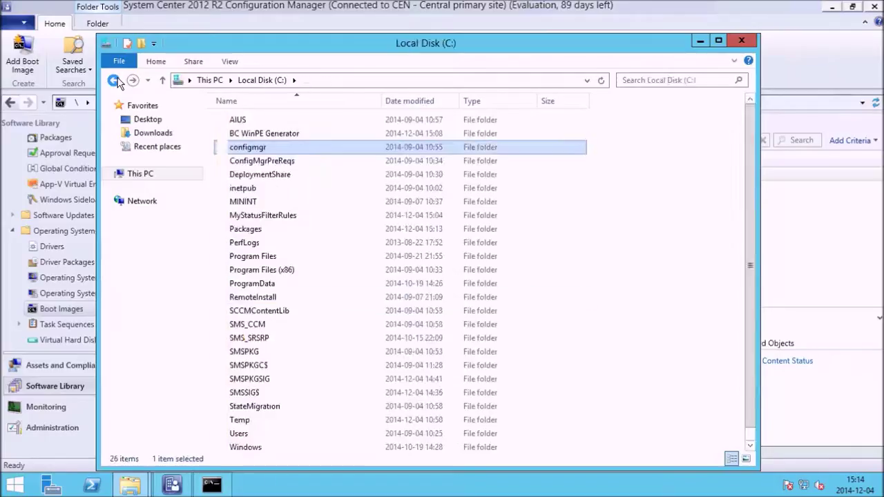
pyautogui.click(114, 80)
pyautogui.click(114, 80)
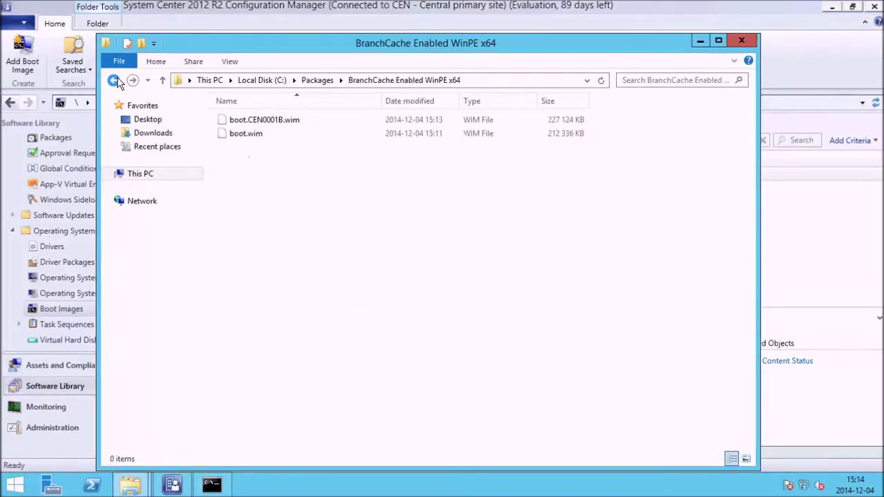
pyautogui.click(317, 80)
pyautogui.doubleClick(284, 135)
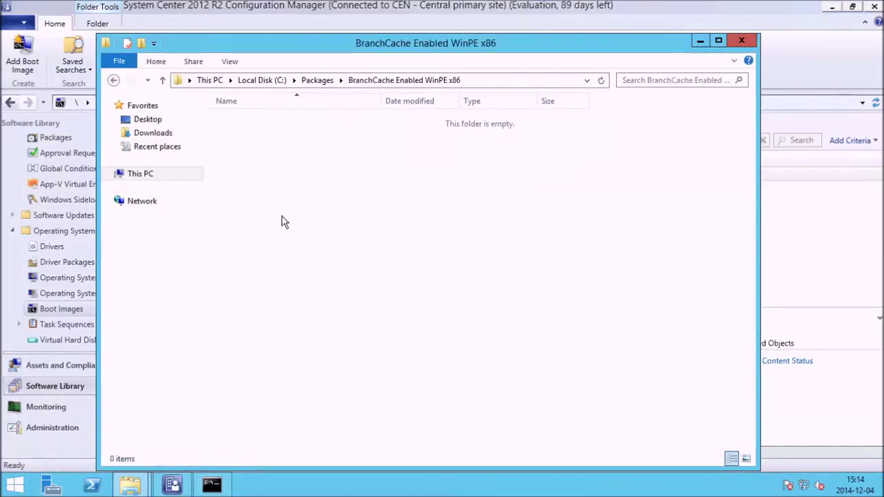
pyautogui.hotkey('ctrl', 'v')
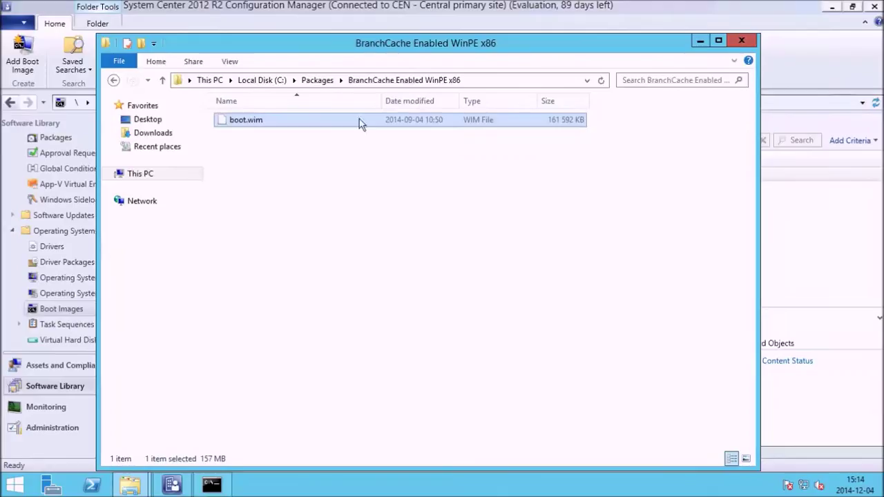
# Recall the previous BC WinPE Generator command and change its source path to C:\Packages\Windows 8.1 Ent x86\Windows 8.1 Enterprise X86.wim
pyautogui.click(326, 80)
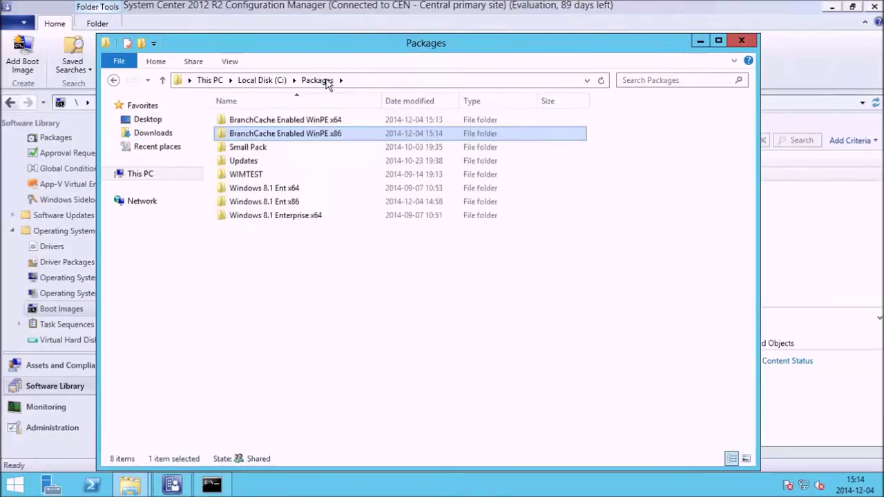
pyautogui.click(305, 205)
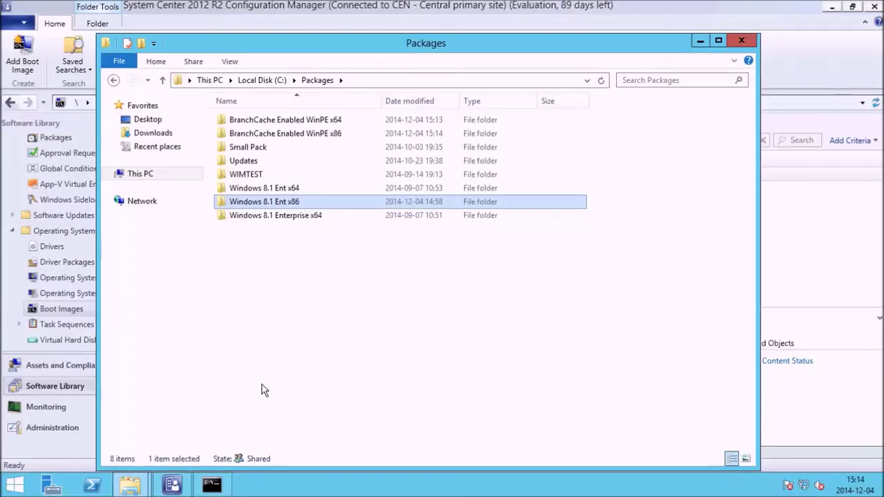
pyautogui.click(218, 489)
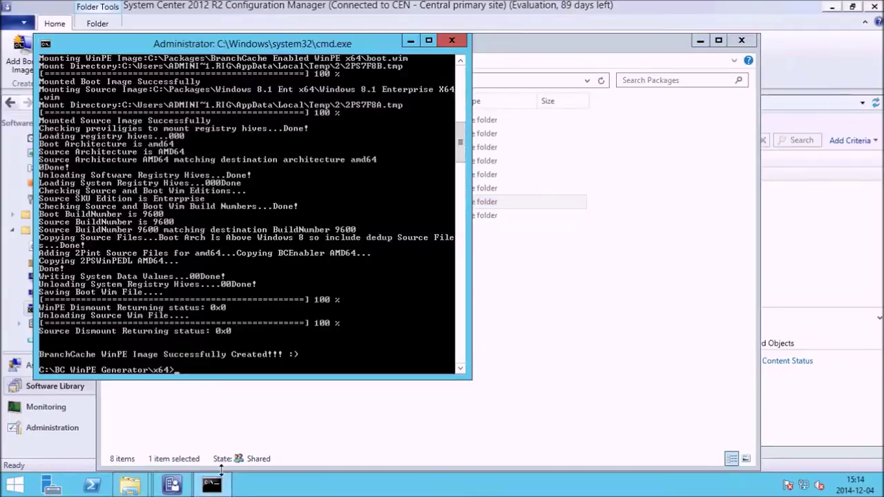
pyautogui.press('Up')
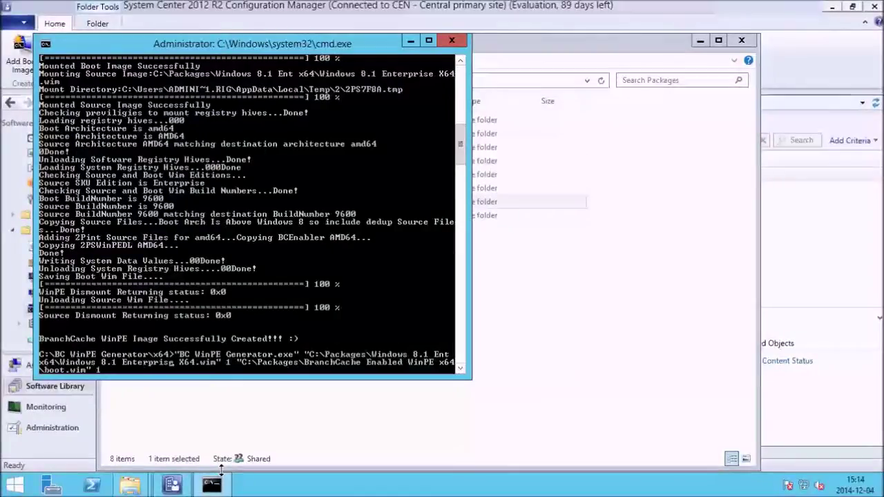
pyautogui.press('Delete')
pyautogui.press('Delete')
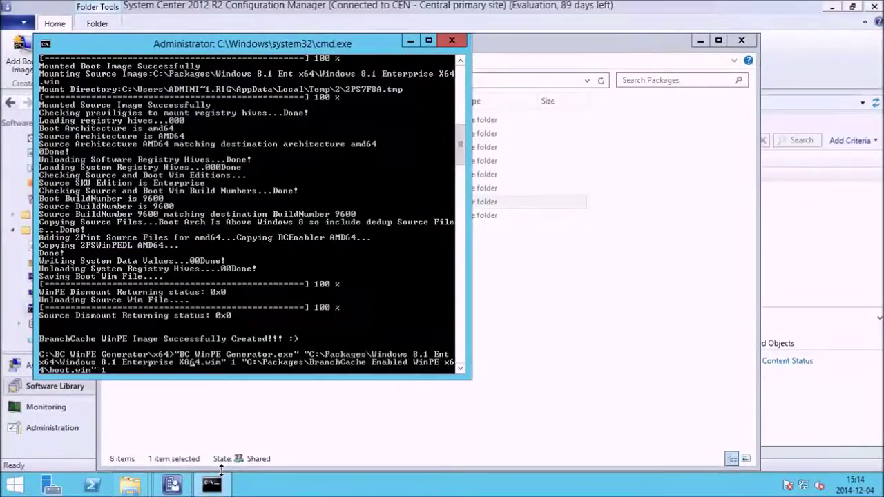
pyautogui.write('86')
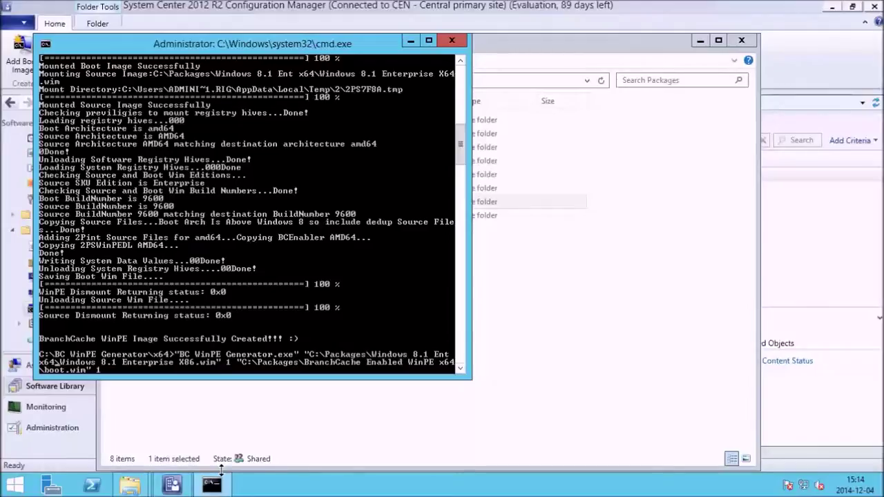
pyautogui.press('BackSpace')
pyautogui.press('BackSpace')
pyautogui.write('86')
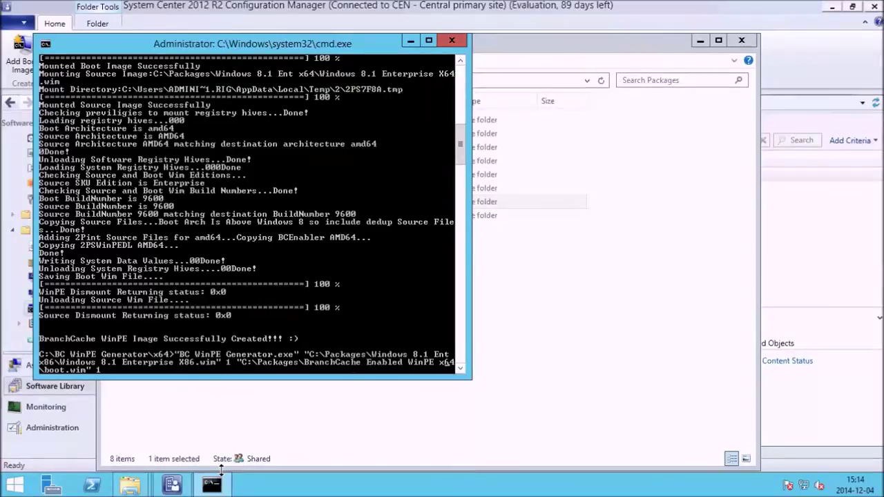
# Change the command's boot image path to C:\Packages\BranchCache Enabled WinPE x86\boot.wim and run it
pyautogui.write('86')
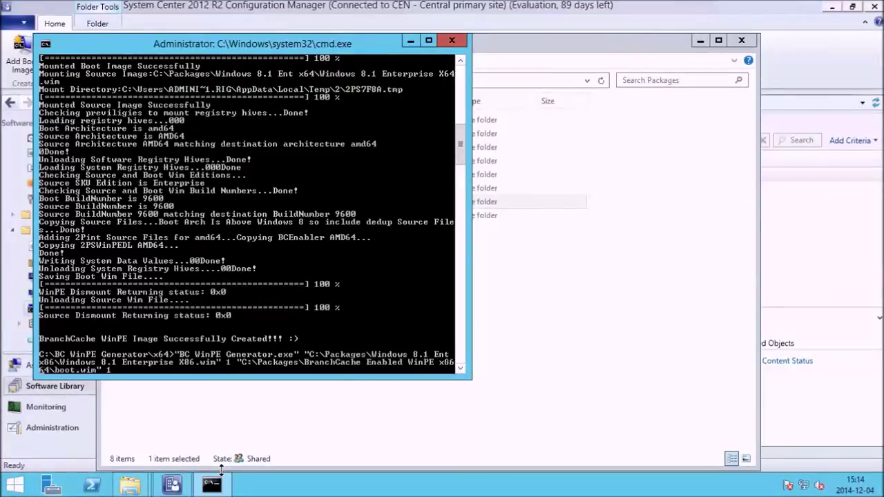
pyautogui.press('Delete')
pyautogui.press('Delete')
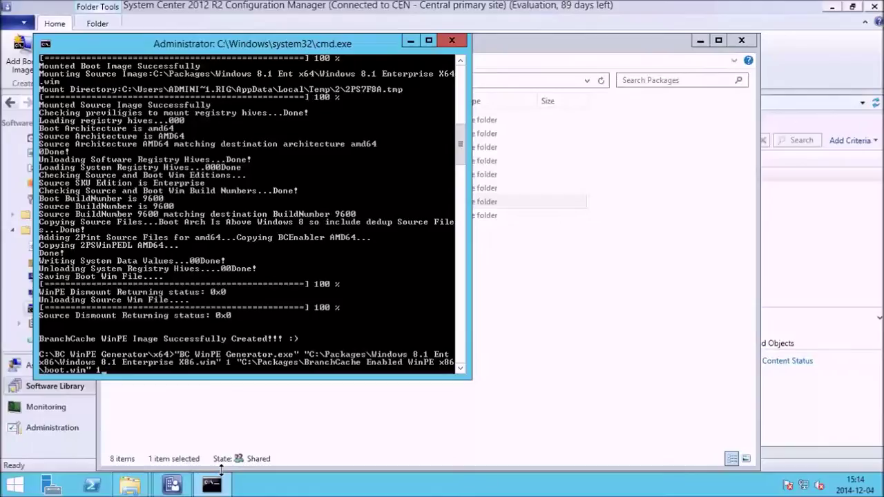
pyautogui.press('Return')
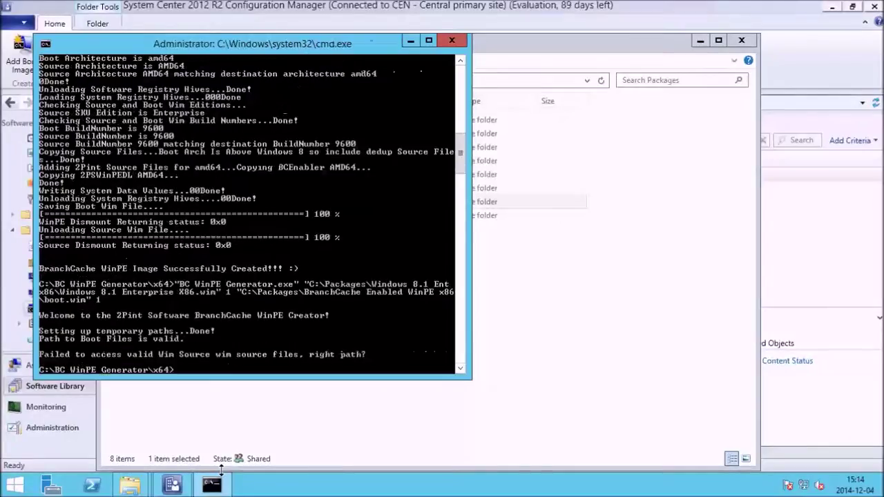
# Recall the generator command and check the name of the source WIM file in C:\Packages\Windows 8.1 Ent x86
pyautogui.press('Up')
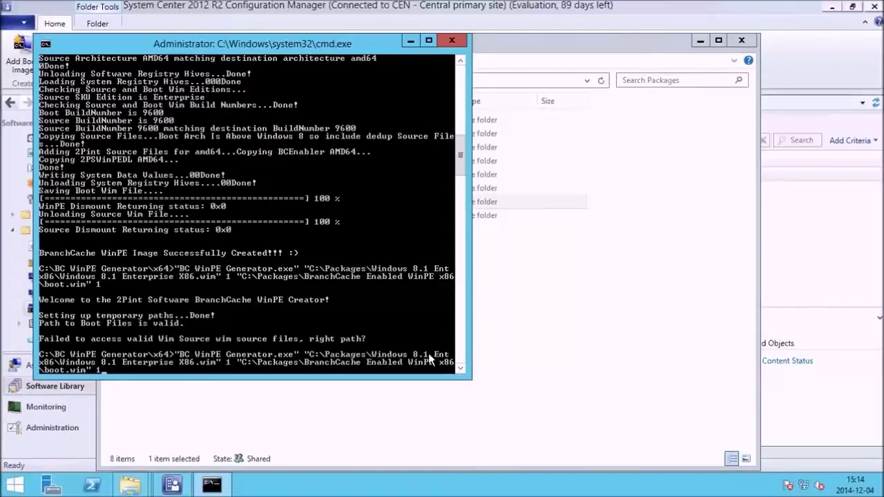
pyautogui.click(509, 330)
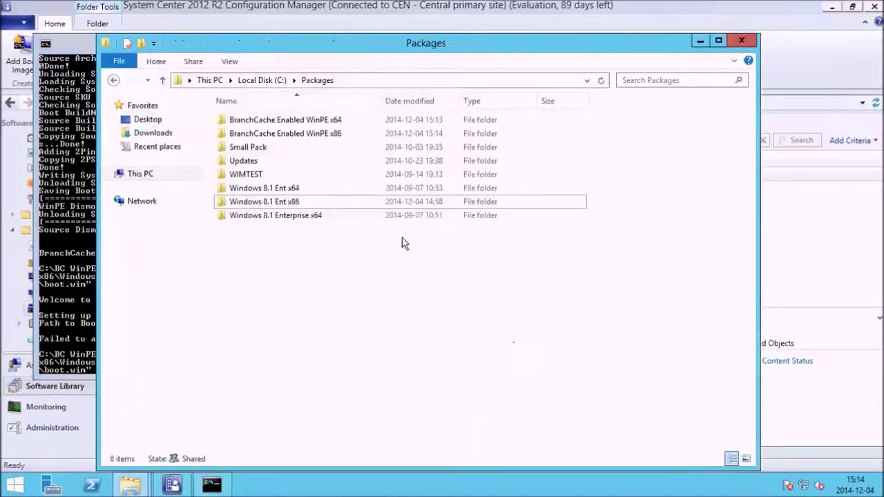
pyautogui.doubleClick(315, 201)
pyautogui.click(272, 121)
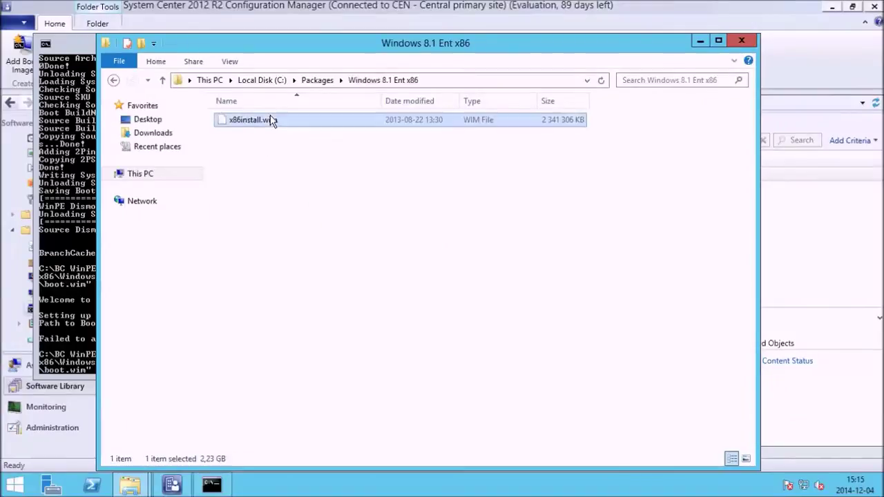
pyautogui.click(273, 126)
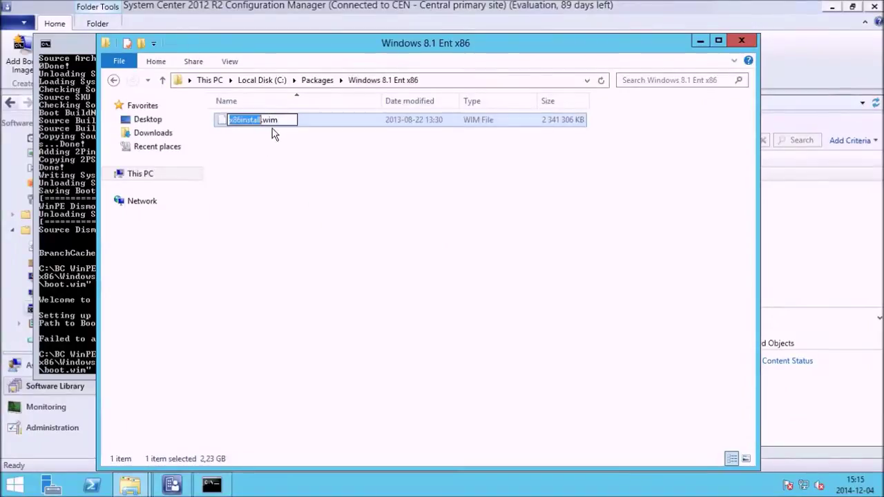
pyautogui.click(272, 131)
# Replace the source file name in the recalled generator command with install.wim and run it
pyautogui.click(70, 42)
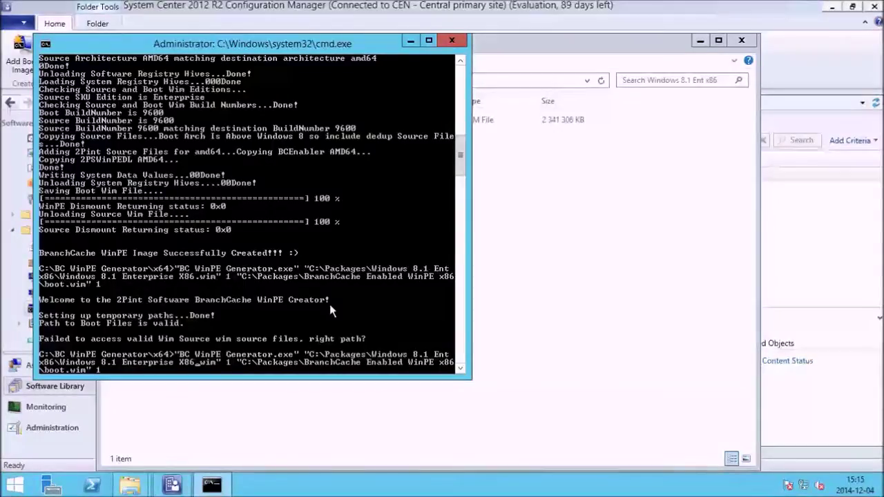
pyautogui.press('BackSpace')
pyautogui.press('BackSpace')
pyautogui.press('BackSpace')
pyautogui.press('BackSpace')
pyautogui.press('BackSpace')
pyautogui.press('BackSpace')
pyautogui.press('BackSpace')
pyautogui.press('BackSpace')
pyautogui.press('BackSpace')
pyautogui.press('BackSpace')
pyautogui.press('BackSpace')
pyautogui.press('BackSpace')
pyautogui.press('BackSpace')
pyautogui.press('BackSpace')
pyautogui.press('BackSpace')
pyautogui.press('BackSpace')
pyautogui.press('BackSpace')
pyautogui.press('BackSpace')
pyautogui.press('BackSpace')
pyautogui.press('BackSpace')
pyautogui.press('BackSpace')
pyautogui.press('BackSpace')
pyautogui.press('BackSpace')
pyautogui.press('BackSpace')
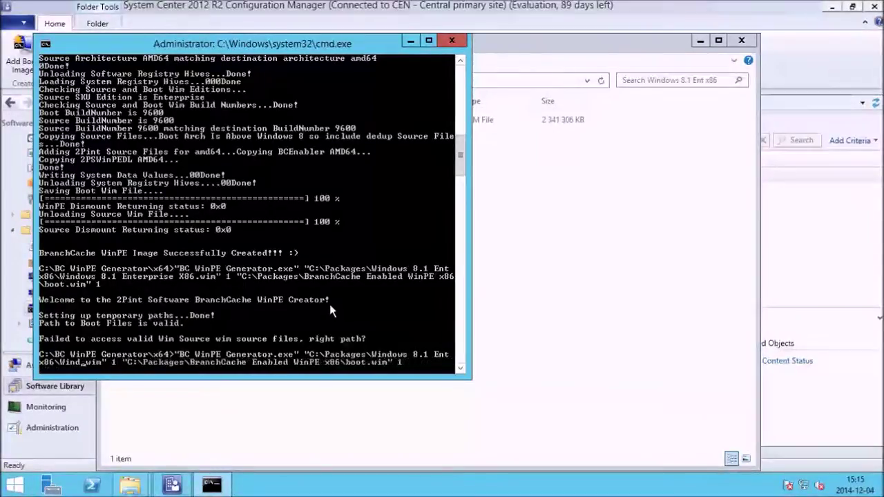
pyautogui.write('install')
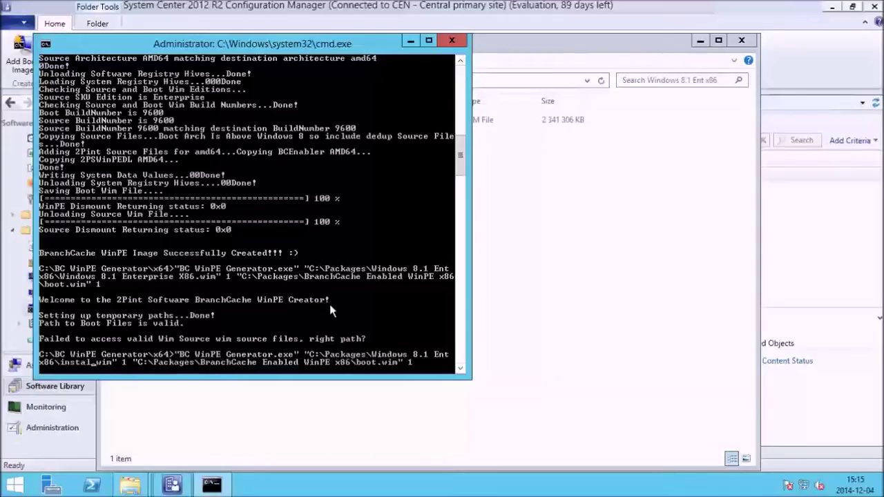
pyautogui.press('Return')
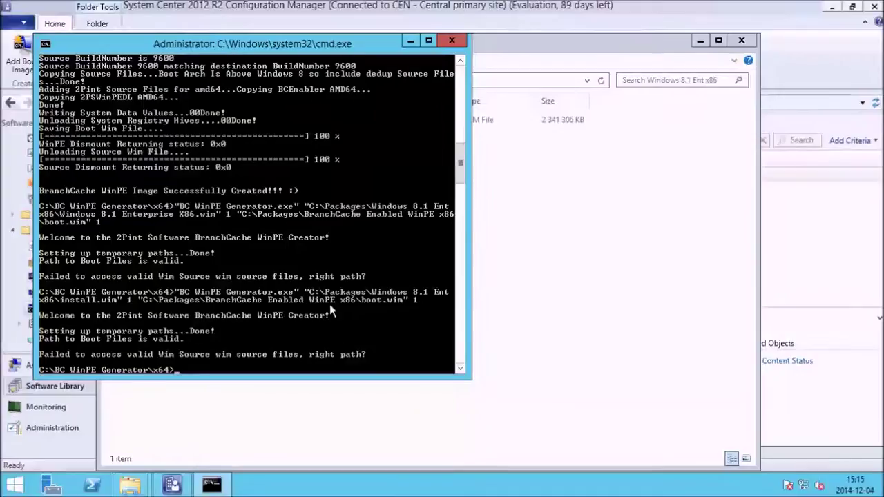
# Recall the command, correct the source file name to x86install.wim after checking the folder, and run it
pyautogui.press('Up')
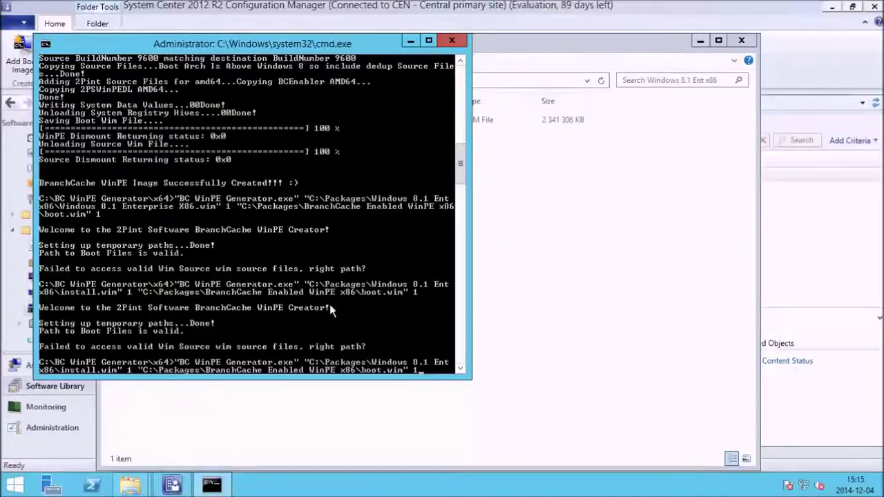
pyautogui.click(623, 239)
pyautogui.click(81, 46)
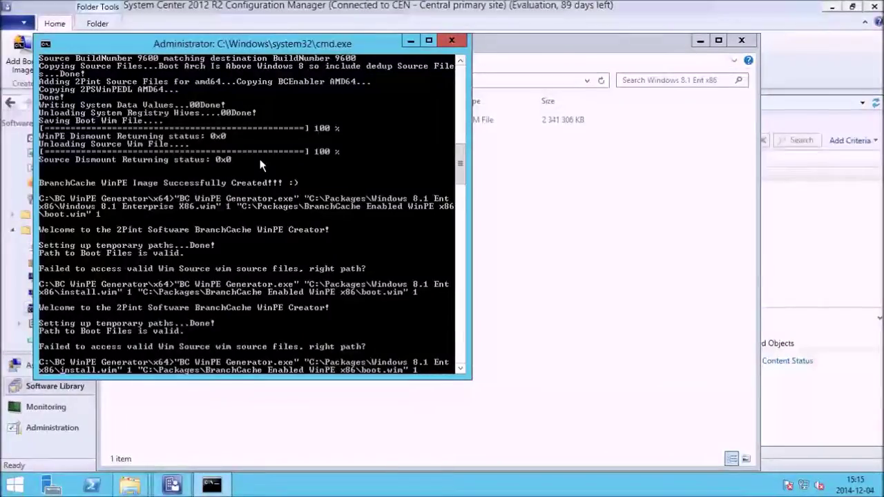
pyautogui.write('x86\\')
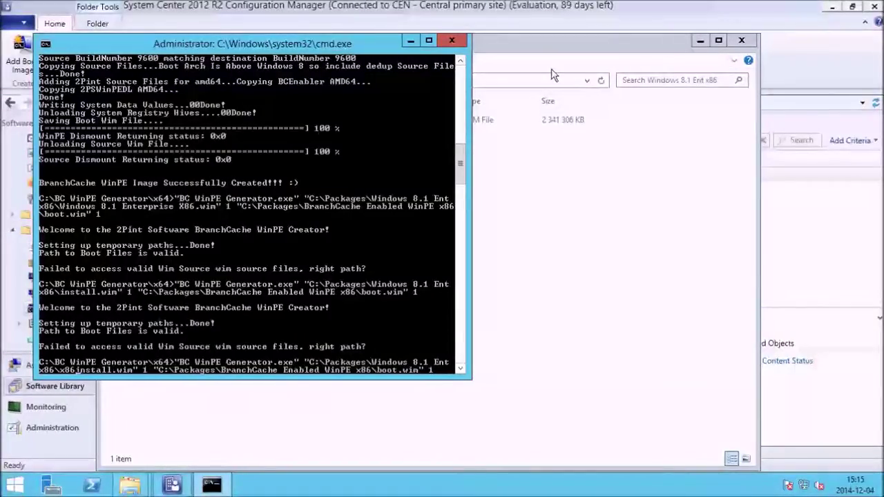
pyautogui.click(546, 55)
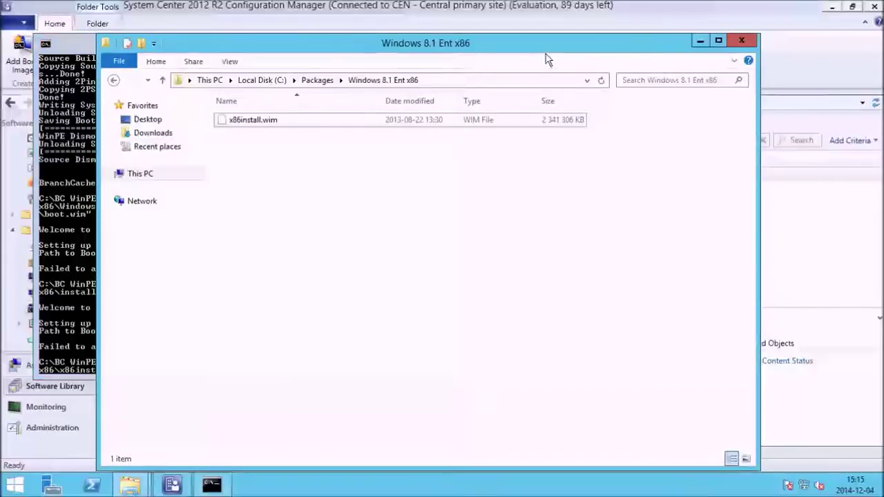
pyautogui.click(80, 54)
pyautogui.press('Return')
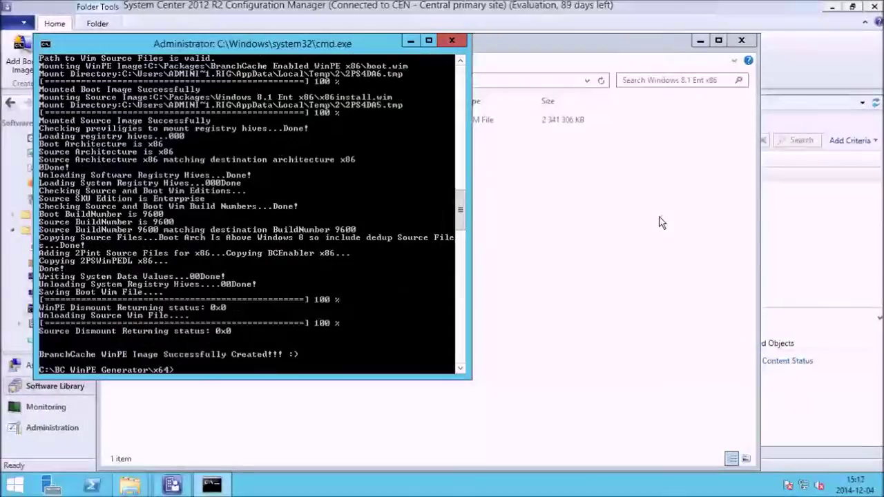
# Start adding a boot image in Configuration Manager with the path \\RIG10C20\Packages\BranchCache Enabled WinPE x86\boot.wim
pyautogui.click(798, 61)
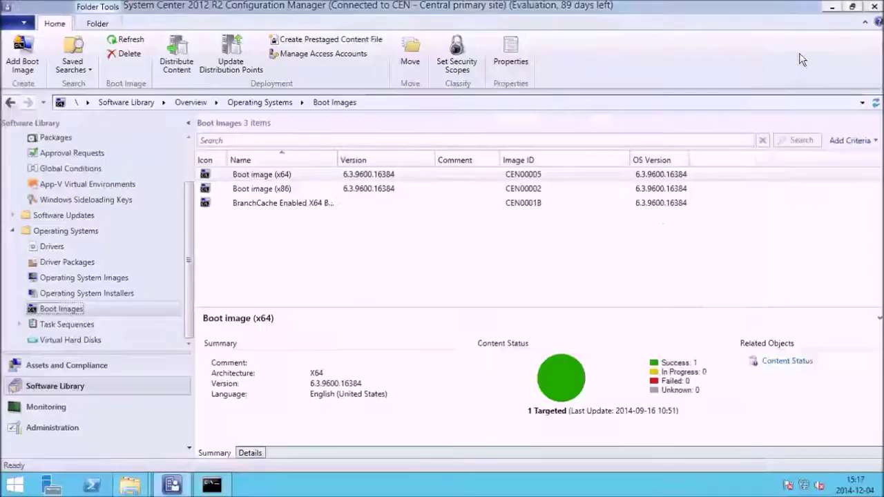
pyautogui.rightClick(80, 308)
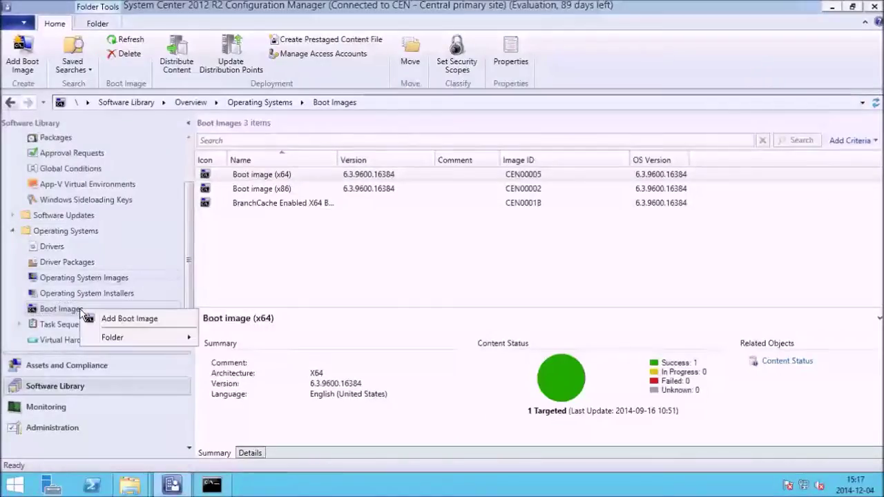
pyautogui.click(130, 319)
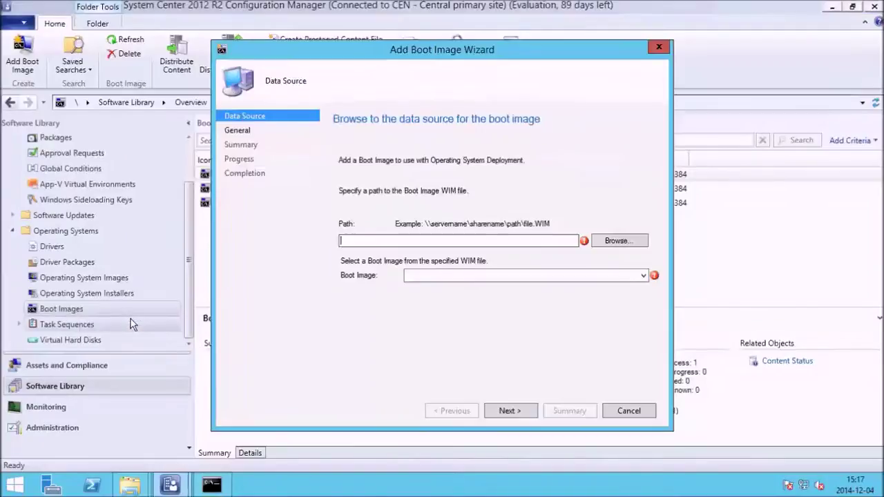
pyautogui.write('\\\\')
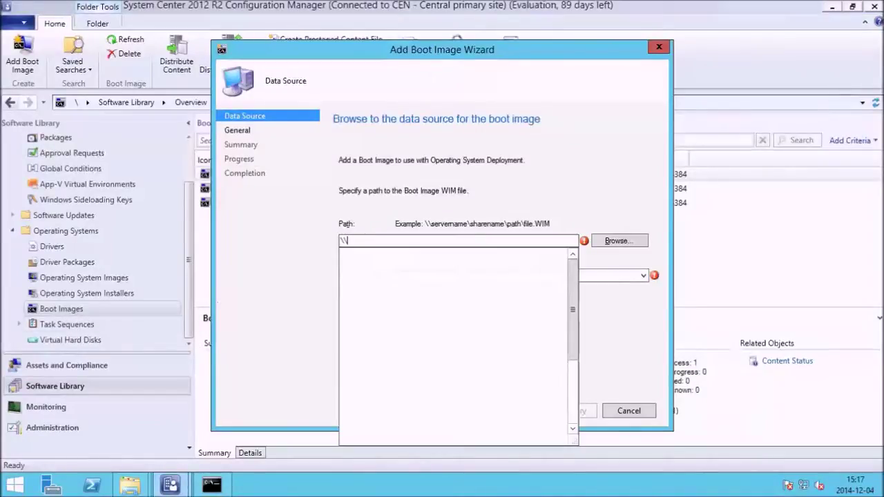
pyautogui.write('nig10c')
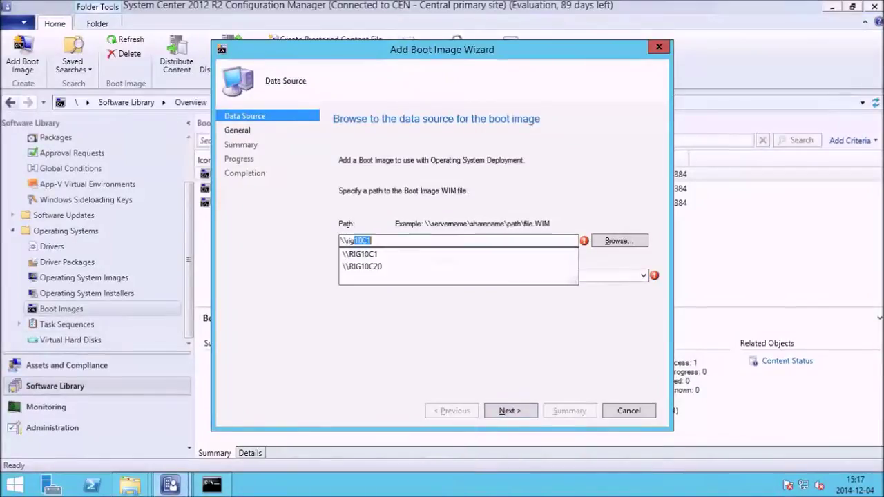
pyautogui.press('Down')
pyautogui.press('Down')
pyautogui.write('\\')
pyautogui.press('Down')
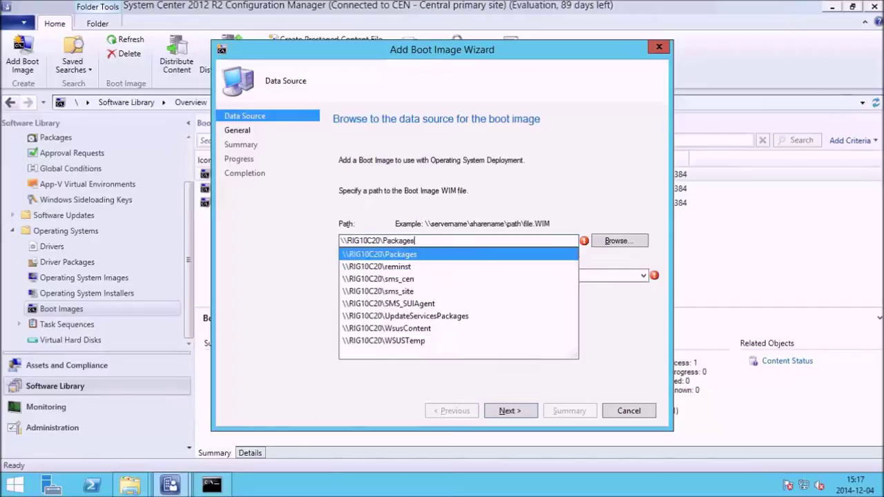
pyautogui.write('\\')
pyautogui.press('Down')
pyautogui.press('Down')
pyautogui.write('\\')
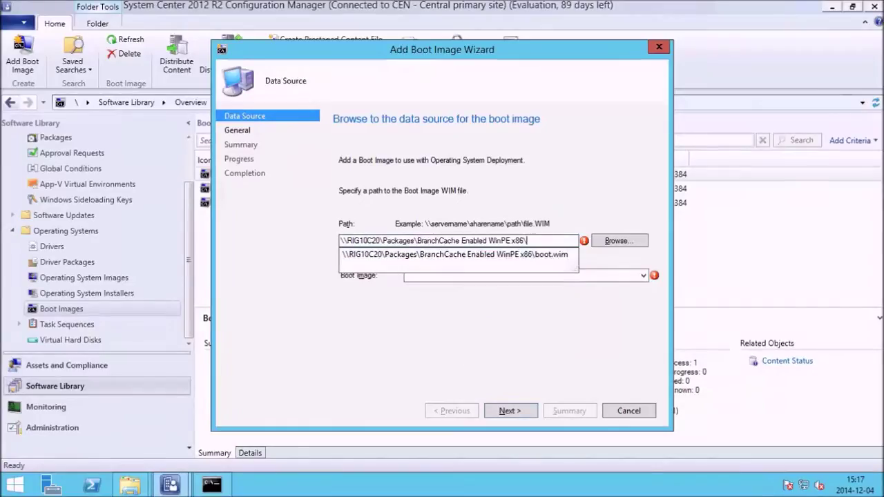
pyautogui.press('Down')
pyautogui.press('Return')
# Choose 1 - Microsoft Windows PE (x86) as the boot image and continue to the general boot image data
pyautogui.click(537, 279)
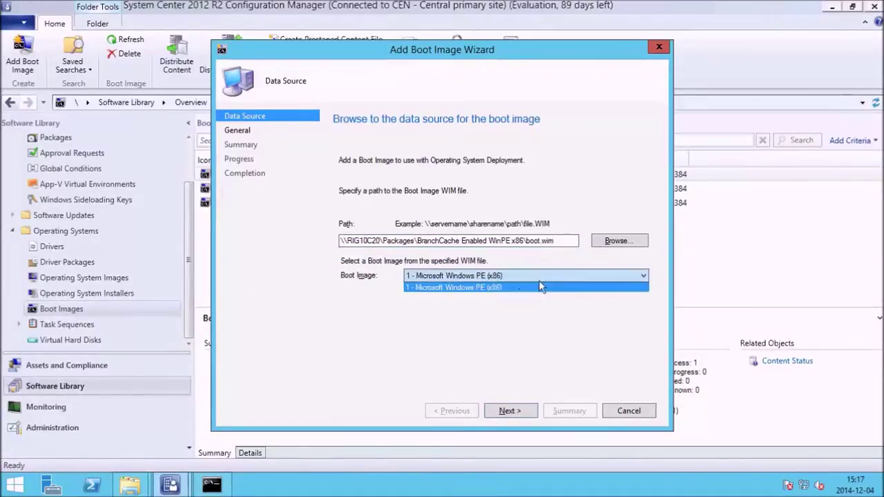
pyautogui.click(537, 291)
pyautogui.click(528, 414)
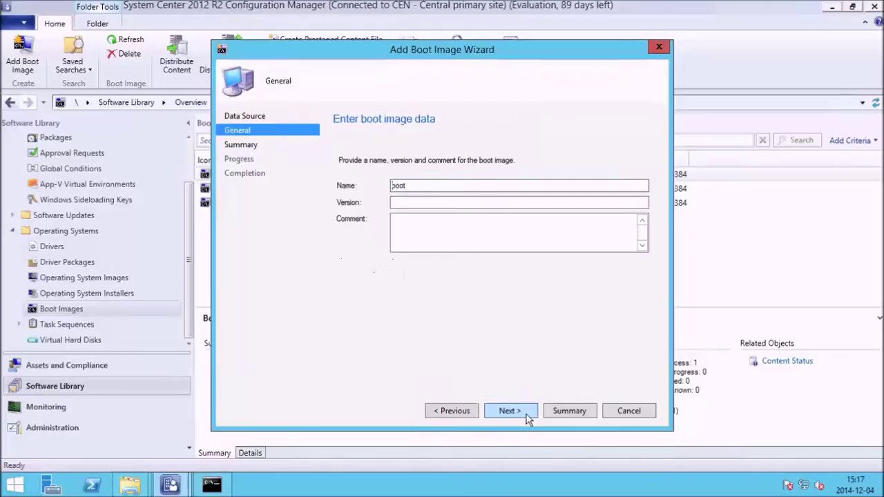
# Name the new boot image BranchCache Enabled X86 Boot Image
pyautogui.write('BranchCache Enabled B')
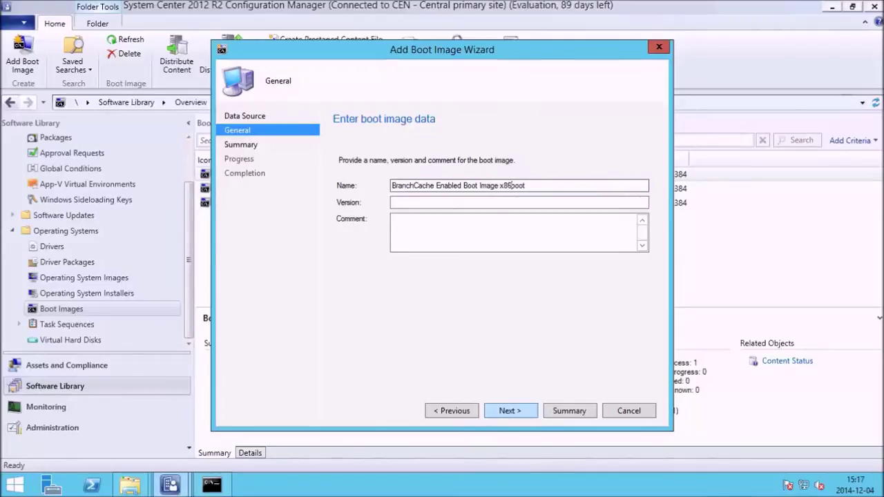
pyautogui.press('Delete')
pyautogui.write('X')
pyautogui.moveTo(521, 43); pyautogui.dragTo(537, 74)
pyautogui.doubleClick(521, 220)
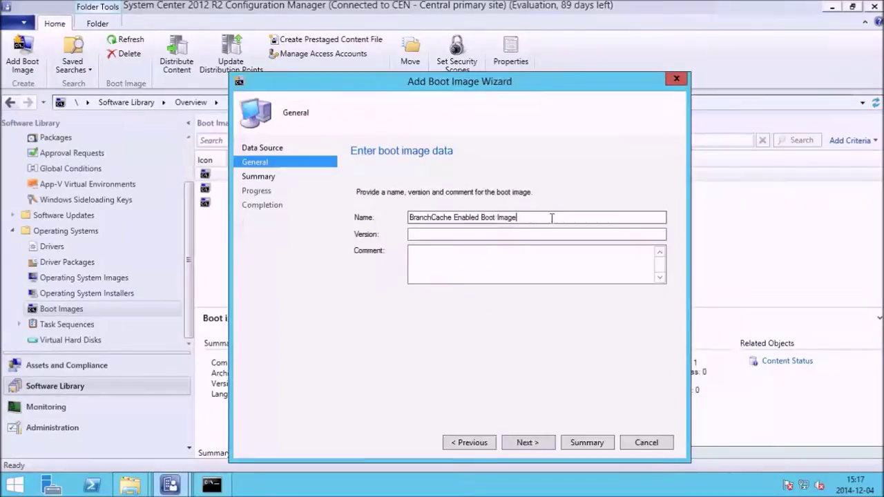
pyautogui.write('X86')
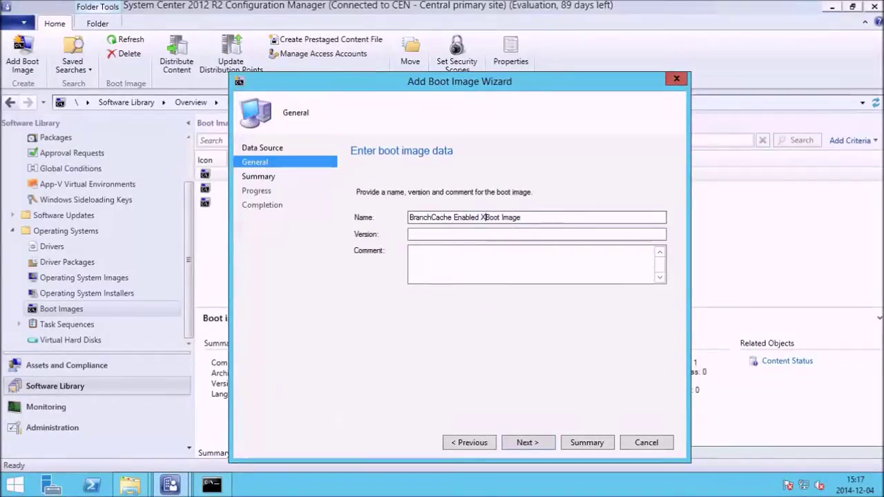
# Accept the general data and summary to start importing the BranchCache Enabled X86 Boot Image
pyautogui.click(542, 439)
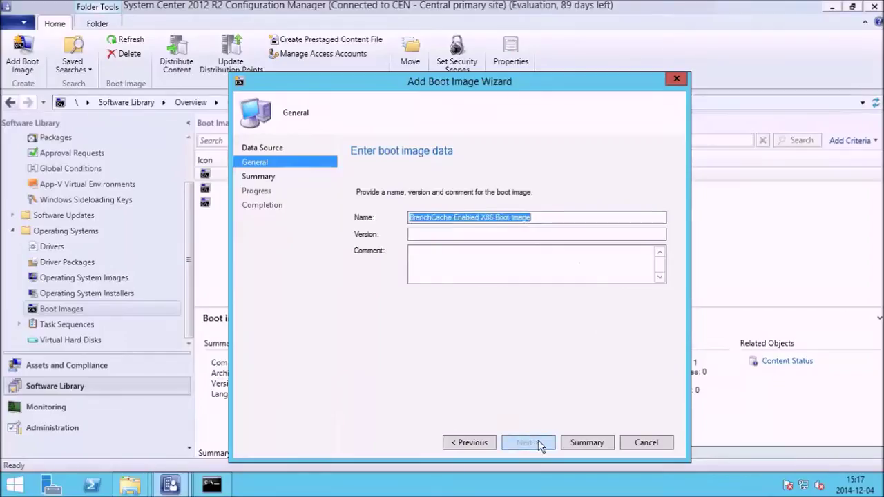
pyautogui.click(538, 445)
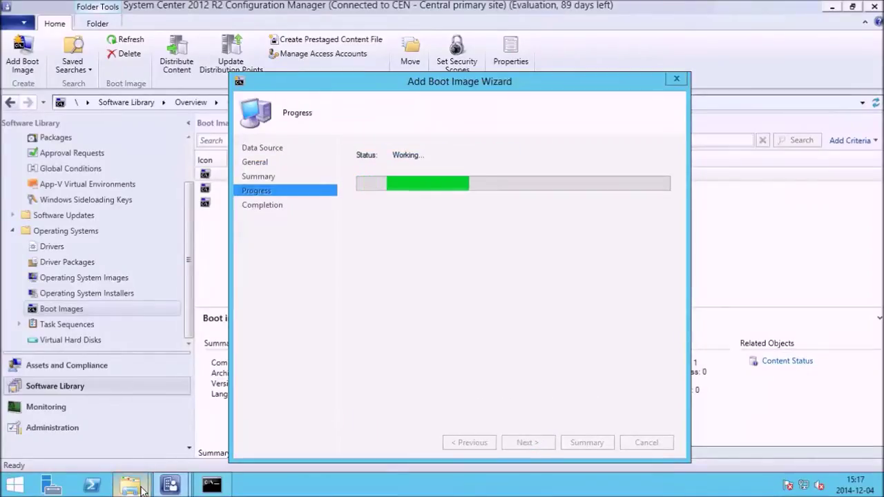
# Switch to File Explorer and check which WIM files are in C:\Packages\BranchCache Enabled WinPE x86 during the import
pyautogui.moveTo(130, 485)
pyautogui.click(103, 438)
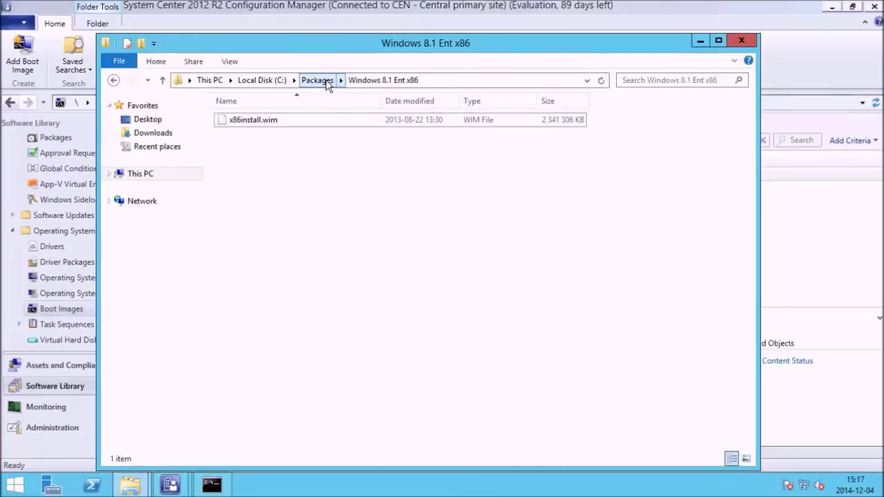
pyautogui.click(316, 80)
pyautogui.click(309, 134)
pyautogui.doubleClick(309, 133)
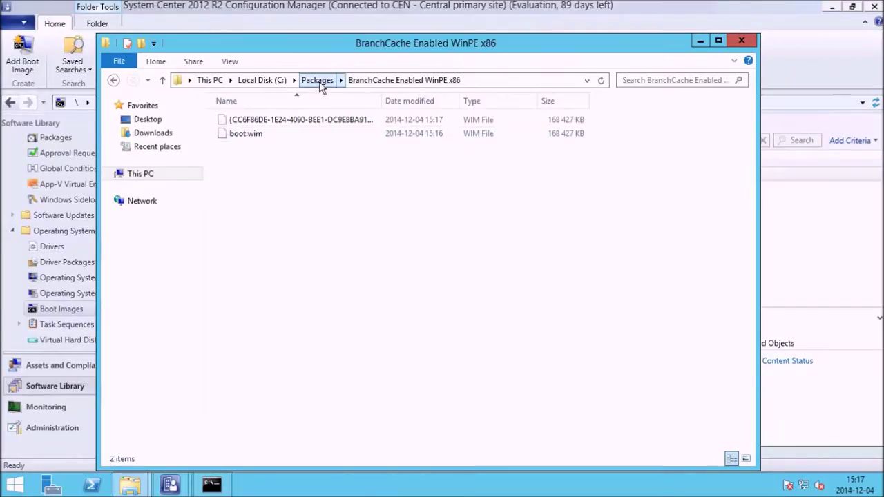
pyautogui.click(699, 43)
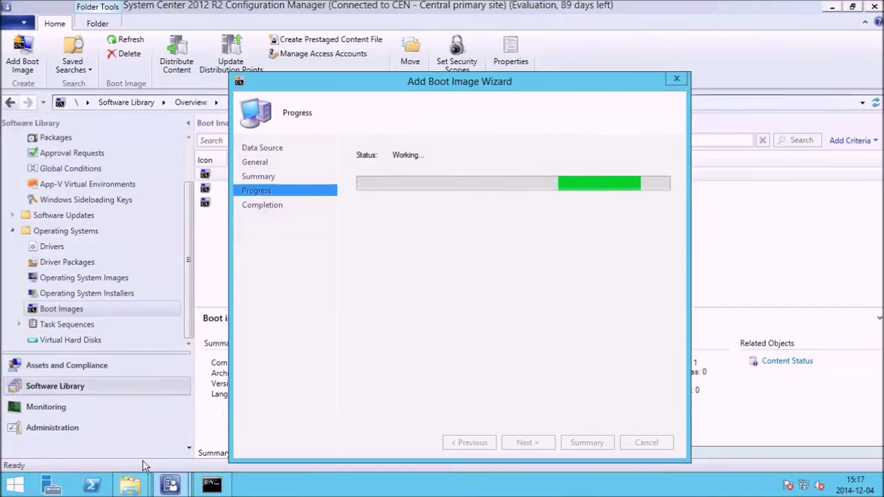
# Examine the size of the default boot.wim in C:\configmgr\OSD\boot\i386
pyautogui.moveTo(137, 479)
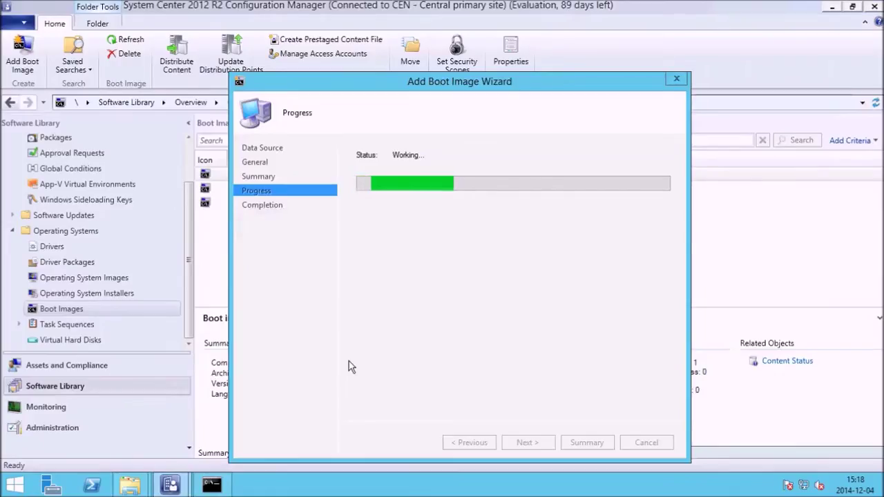
pyautogui.click(137, 477)
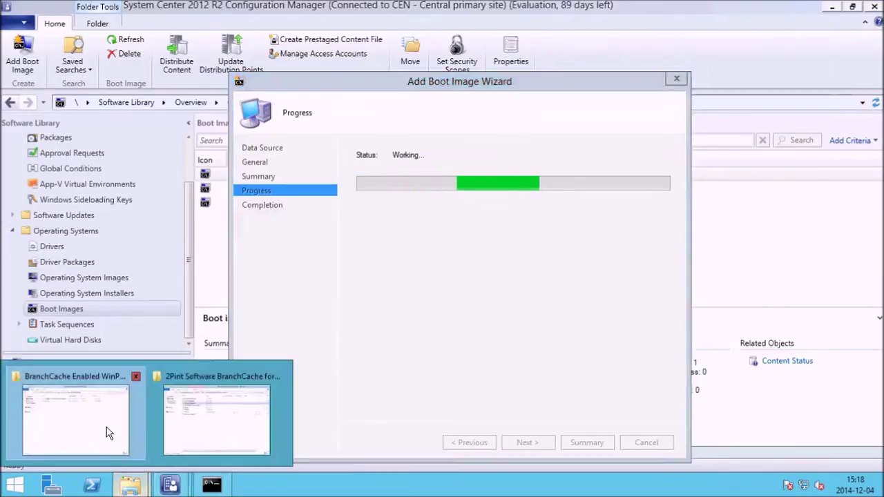
pyautogui.click(111, 418)
pyautogui.click(262, 80)
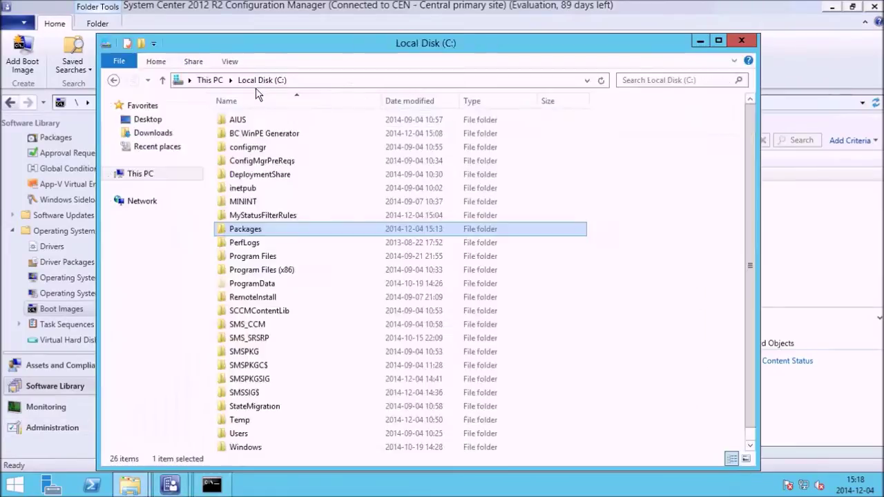
pyautogui.doubleClick(247, 147)
pyautogui.doubleClick(247, 297)
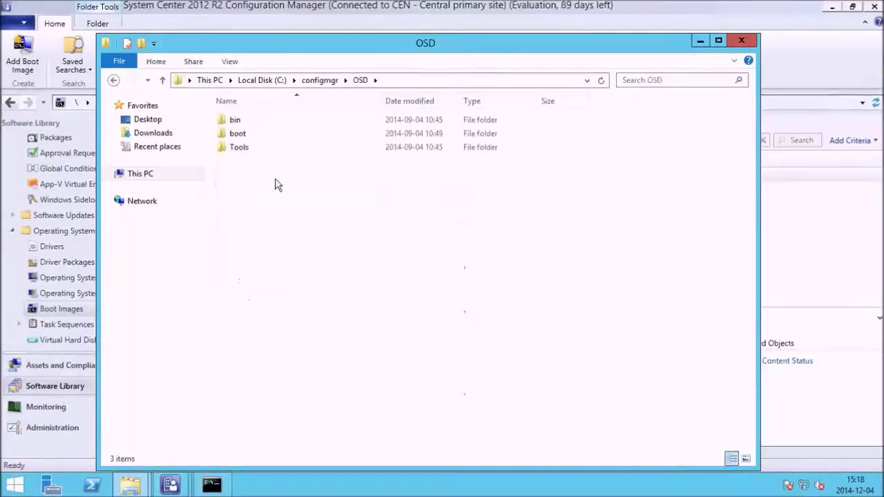
pyautogui.doubleClick(248, 135)
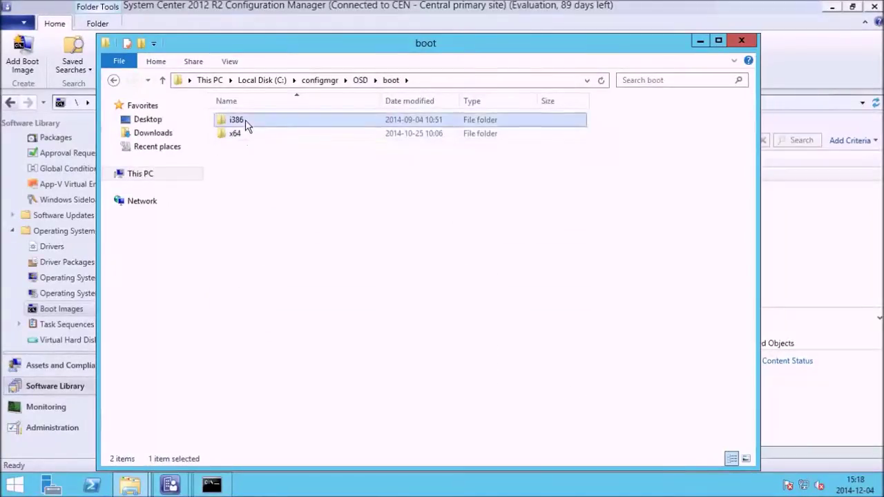
pyautogui.doubleClick(245, 119)
pyautogui.click(241, 136)
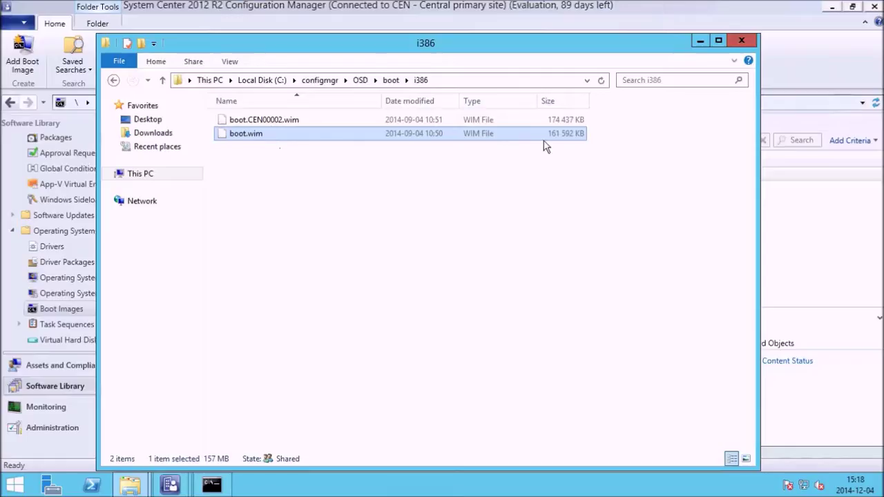
# Return to the BranchCache Enabled WinPE x86 folder and compare its boot.wim size with the default image
pyautogui.click(129, 486)
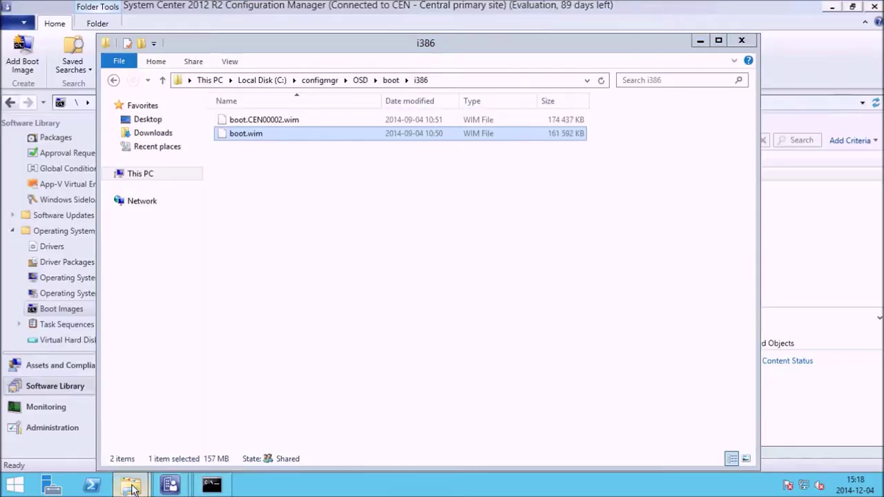
pyautogui.click(128, 424)
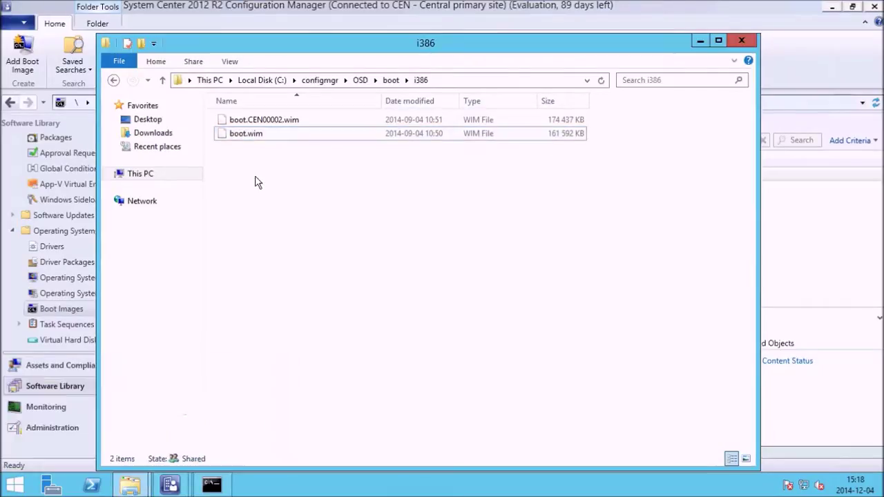
pyautogui.click(115, 80)
pyautogui.click(115, 80)
pyautogui.click(115, 80)
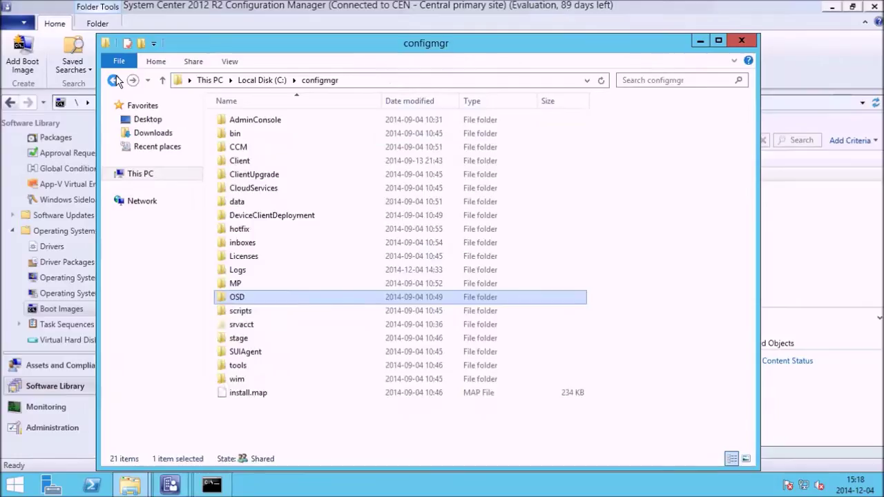
pyautogui.click(114, 80)
pyautogui.click(115, 80)
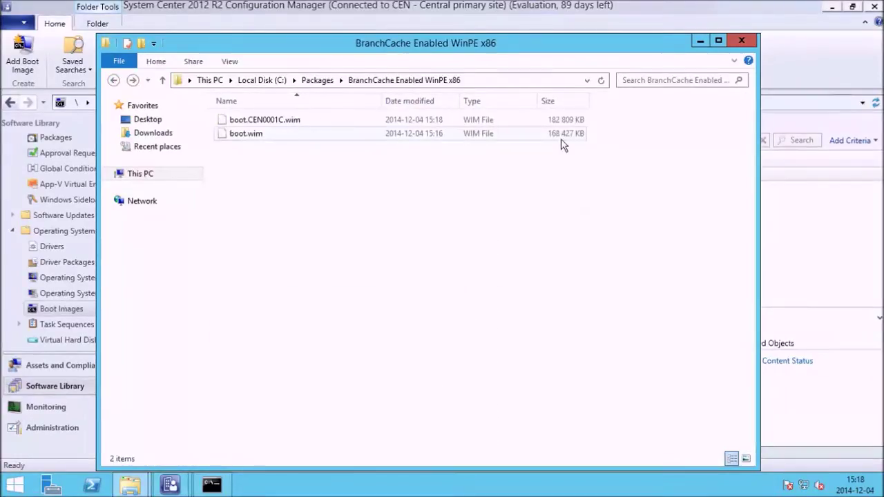
pyautogui.click(699, 43)
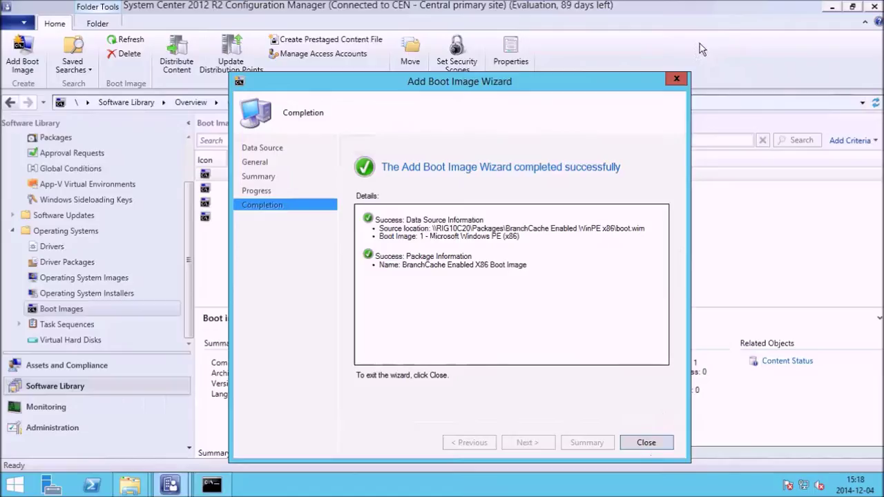
# Close the finished Add Boot Image Wizard and start distributing the content of BranchCache Enabled X64 Boot Image
pyautogui.click(646, 443)
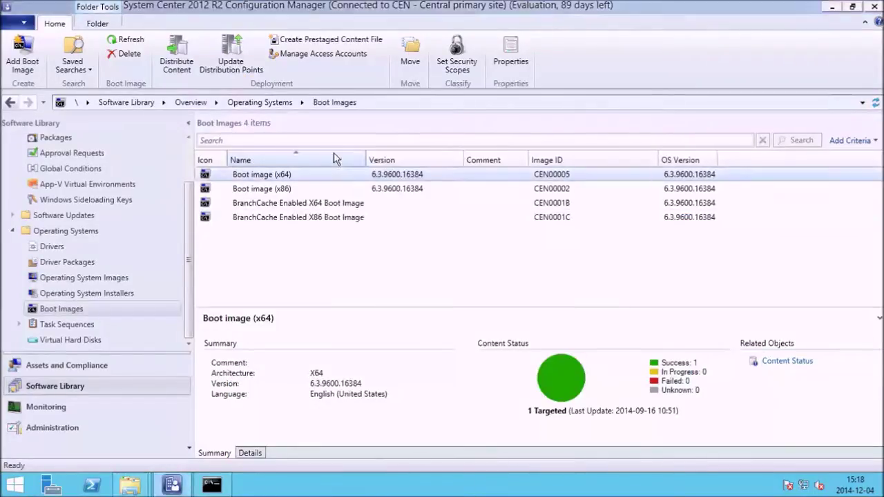
pyautogui.click(328, 219)
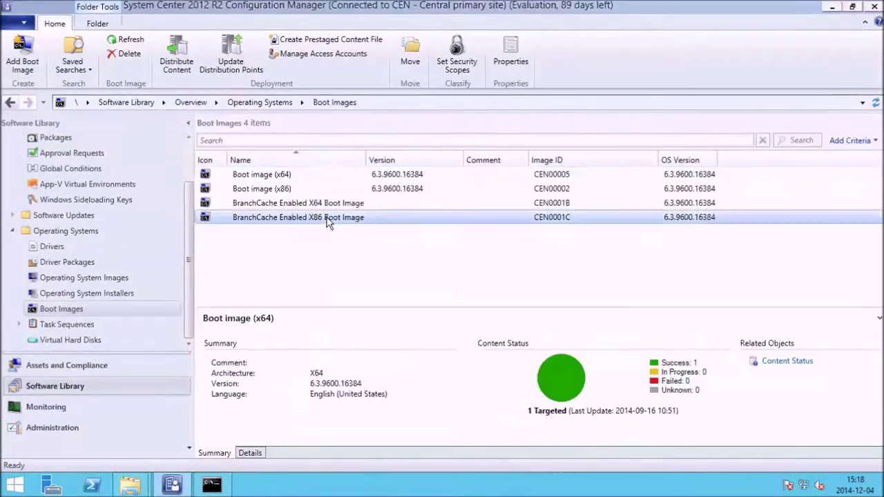
pyautogui.click(329, 208)
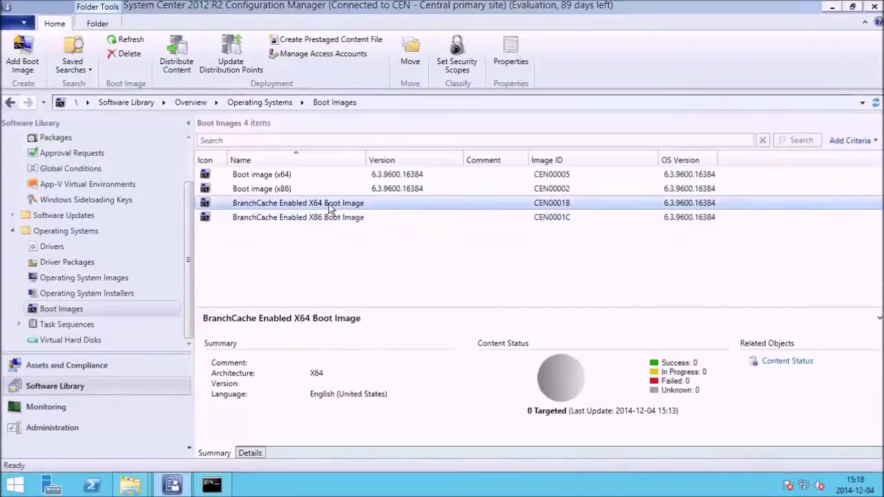
pyautogui.rightClick(330, 207)
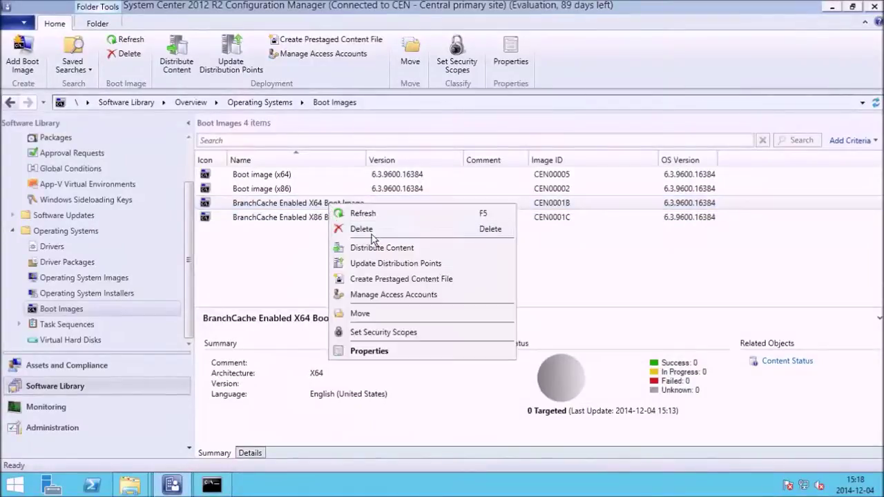
pyautogui.click(379, 249)
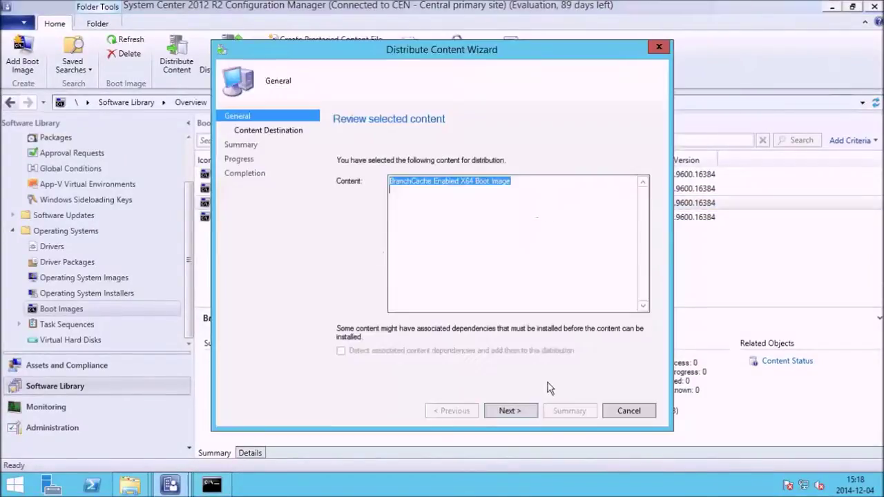
pyautogui.click(529, 409)
# Add distribution point RIG10C20.RIG10.LOCAL as the X64 image's content destination and complete the distribution wizard
pyautogui.click(622, 214)
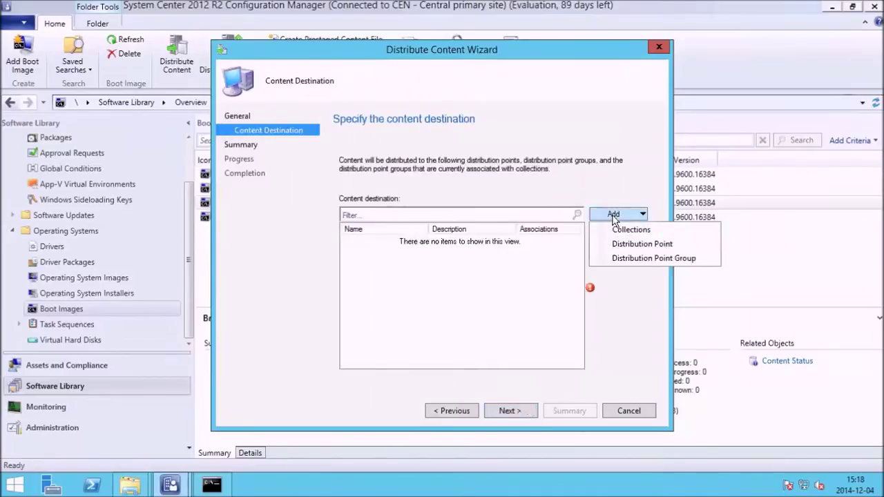
pyautogui.click(614, 244)
pyautogui.click(298, 216)
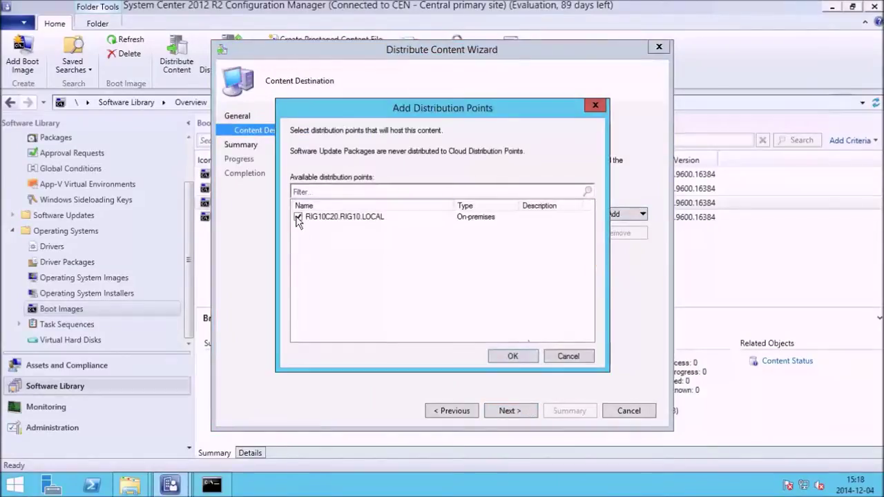
pyautogui.click(512, 356)
pyautogui.click(511, 412)
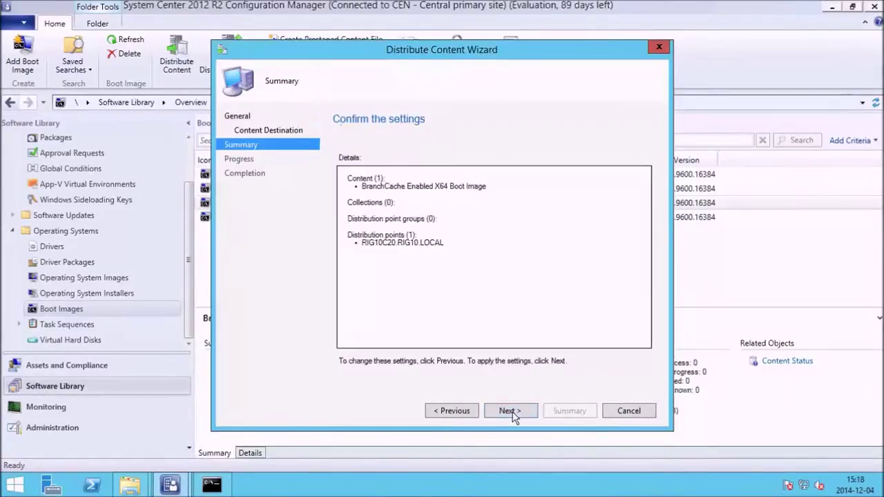
pyautogui.click(512, 413)
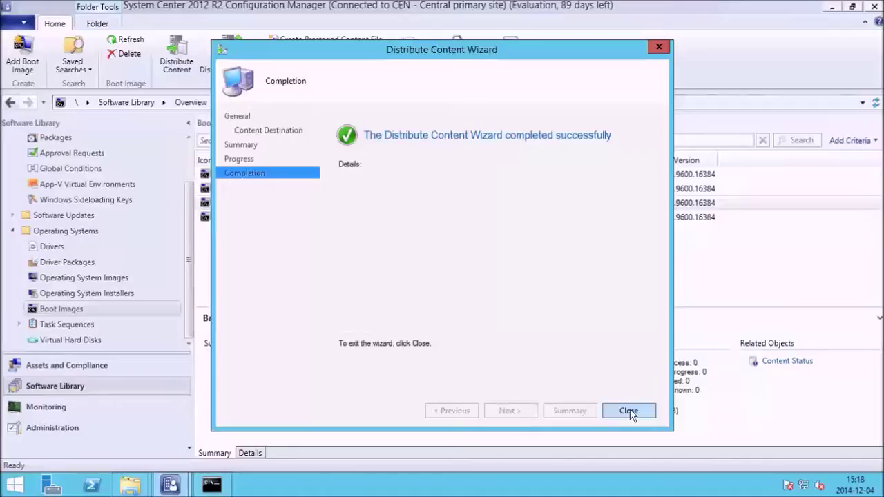
pyautogui.click(628, 411)
# Start distributing the content of BranchCache Enabled X86 Boot Image and continue to the content destination
pyautogui.click(268, 220)
pyautogui.rightClick(267, 220)
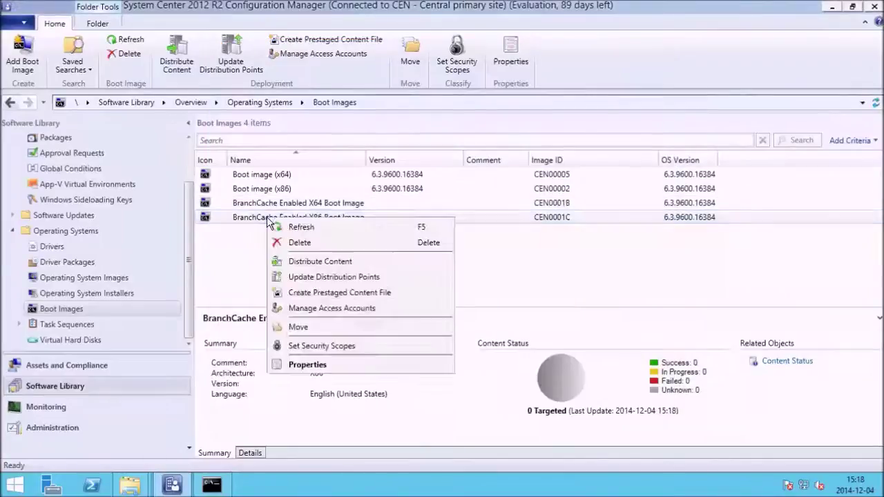
pyautogui.click(327, 260)
pyautogui.click(509, 411)
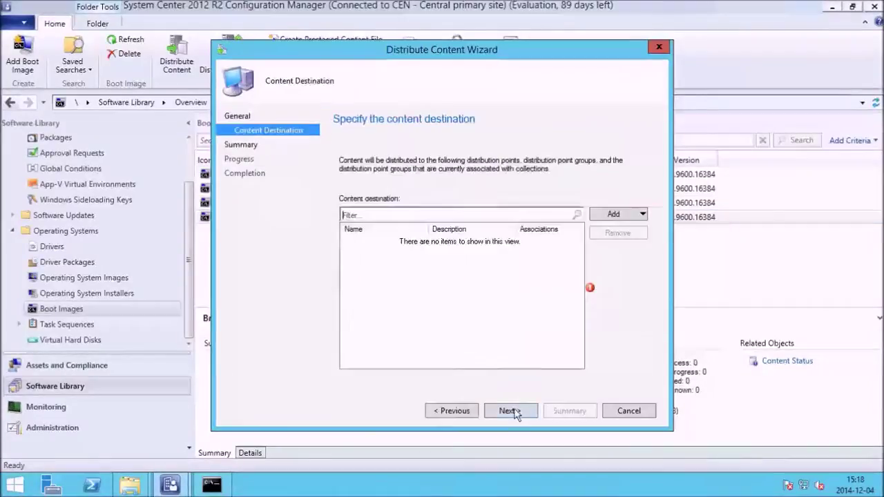
# Add distribution point RIG10C20.RIG10.LOCAL as the X86 image's content destination and complete the distribution wizard
pyautogui.click(598, 213)
pyautogui.click(604, 244)
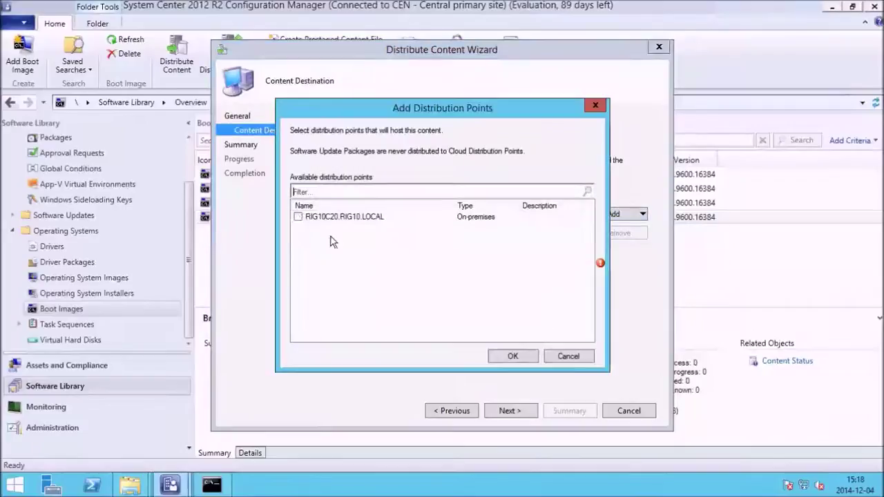
pyautogui.click(299, 217)
pyautogui.click(508, 355)
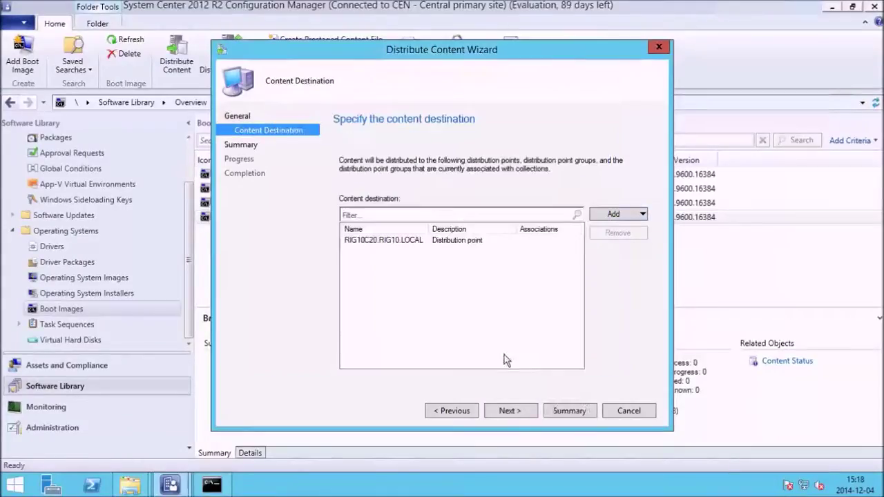
pyautogui.click(510, 411)
pyautogui.click(509, 410)
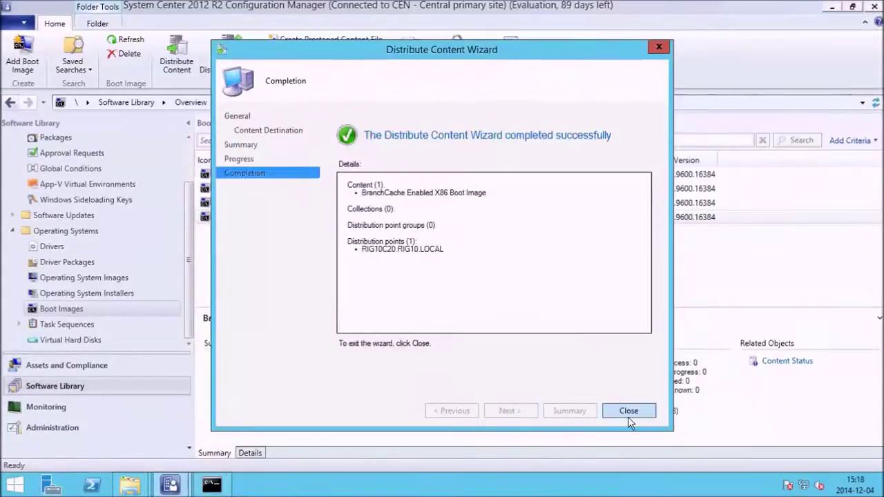
pyautogui.click(628, 414)
# Minimize the Configuration Manager console and close the command prompt window
pyautogui.click(832, 8)
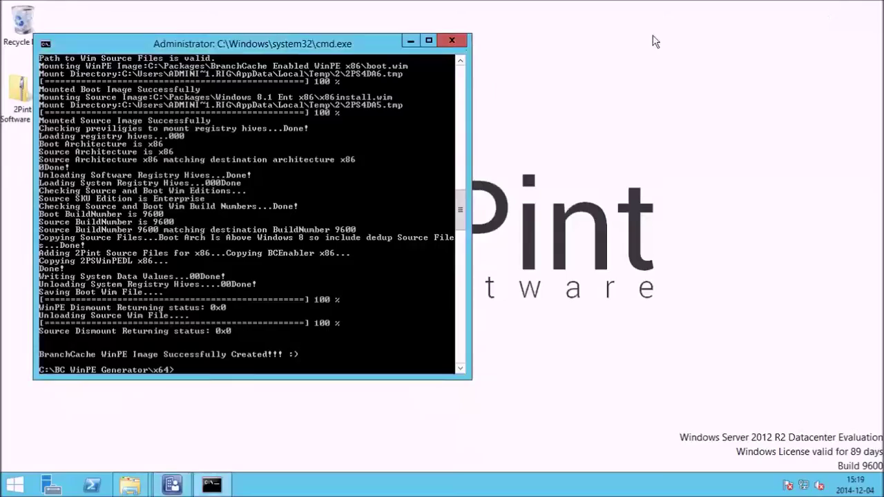
pyautogui.click(460, 43)
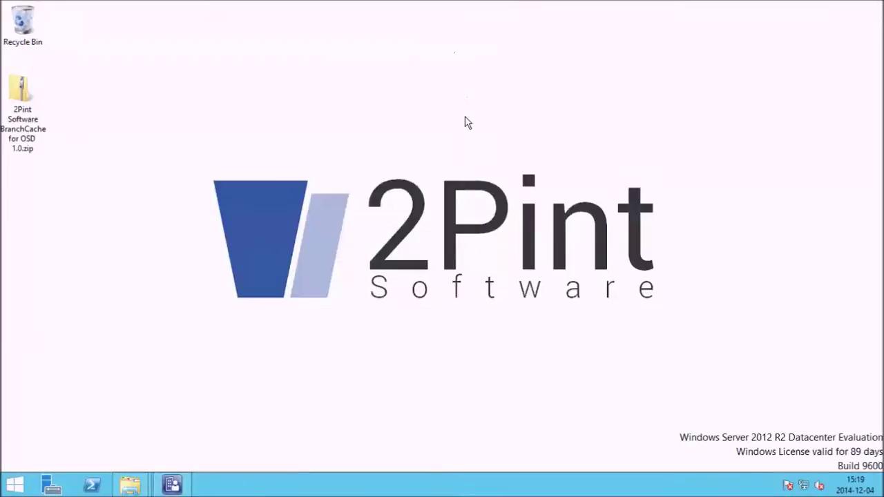